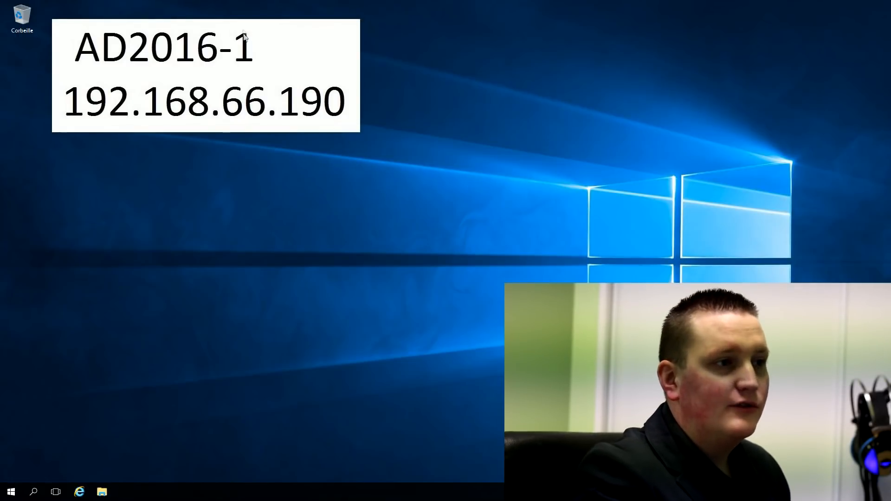
Switch to the AD2016-2 remote session and open local disk C: in the file explorer.
double_click(433, 4)
left_click_drag(436, 7, 458, 82)
double_click(358, 8)
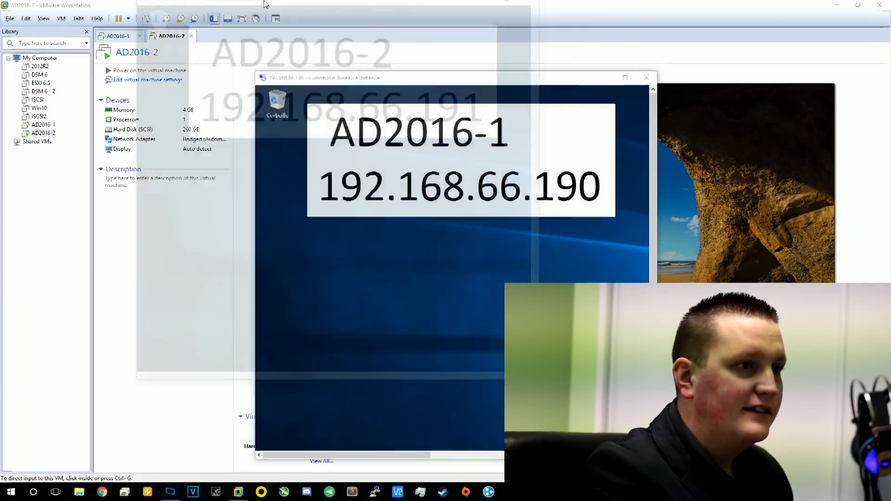
left_click(101, 492)
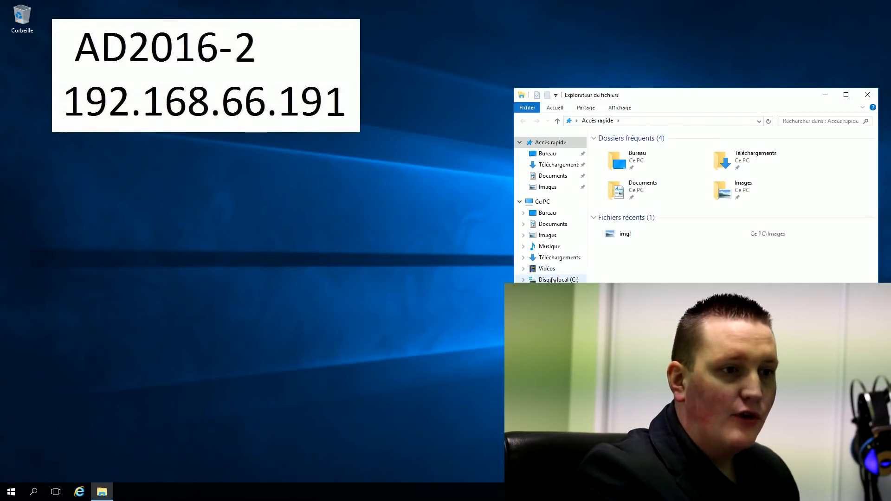
left_click(554, 280)
left_click_drag(629, 100, 413, 118)
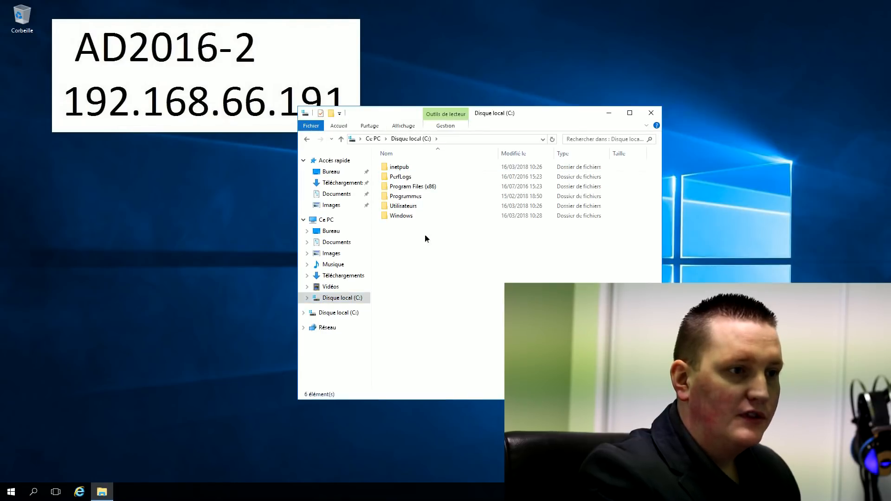
Create a new folder named PARTAGE in the root of C: on AD2016-2.
right_click(426, 237)
left_click(552, 333)
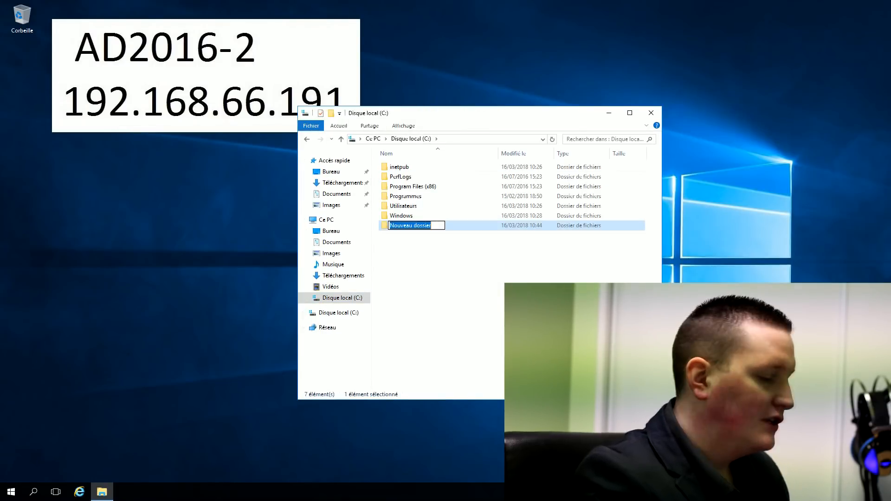
type("PARA")
key("BackSpace")
type("TAGE")
key("Return")
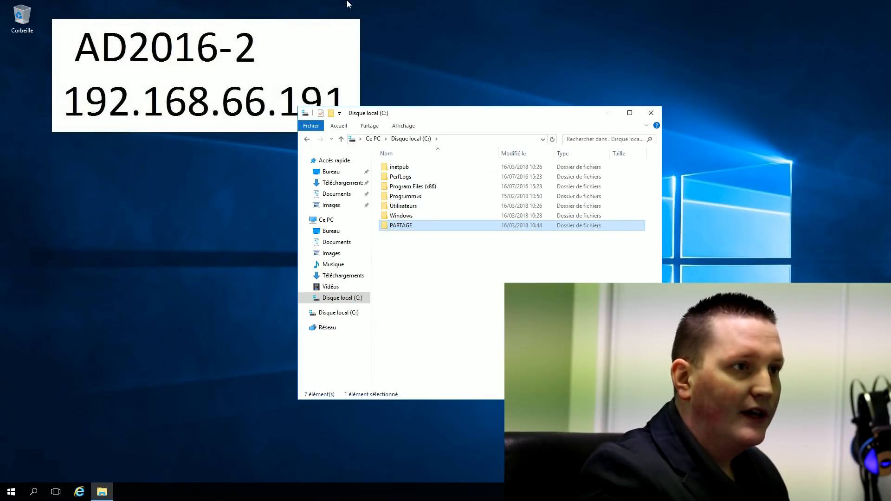
Switch to the AD2016-1 remote session and open local disk C: in the file explorer.
double_click(371, 7)
double_click(561, 81)
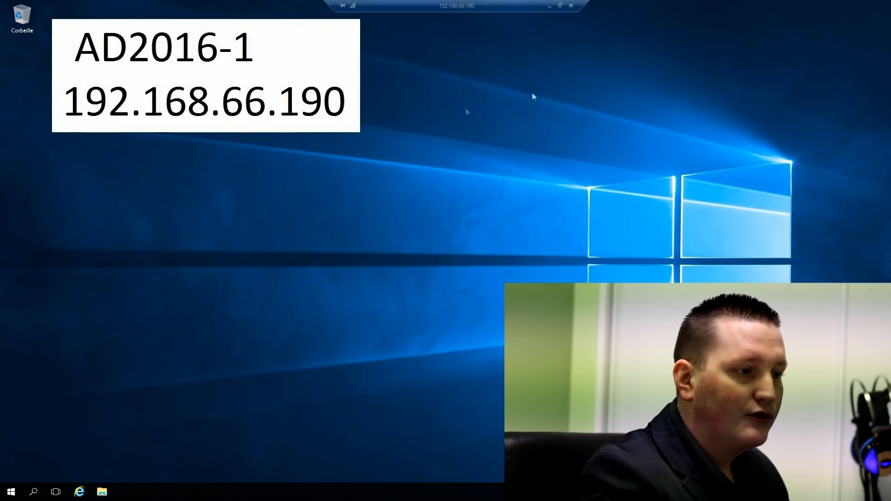
left_click(102, 491)
double_click(409, 234)
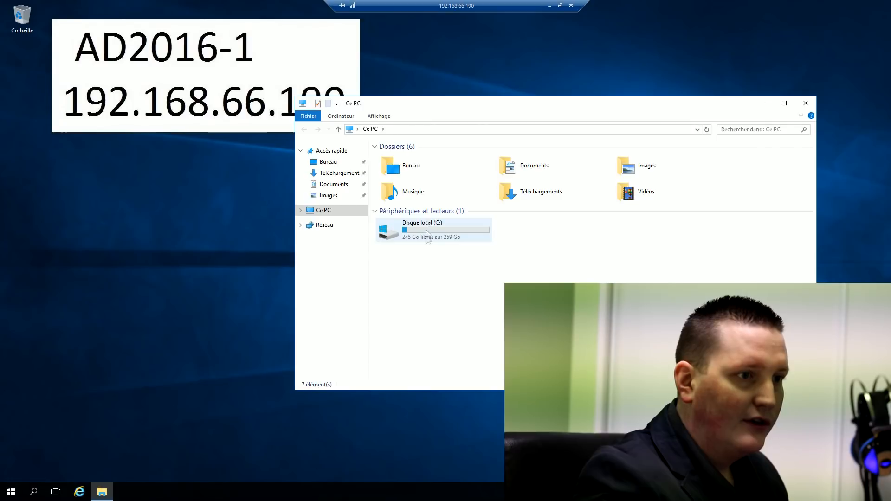
Create a new folder named PARTAGE in the root of C: on AD2016-1.
right_click(247, 277)
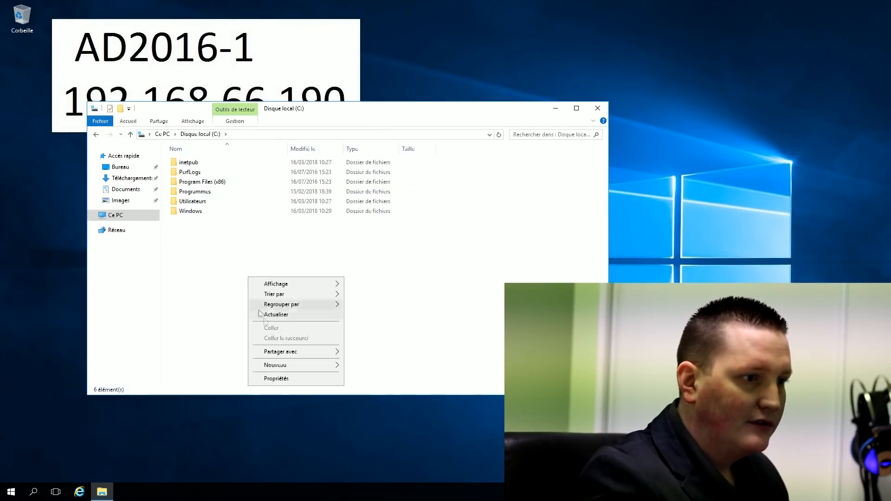
mouse_move(274, 364)
left_click(364, 365)
type("PARTAGE")
left_click(494, 319)
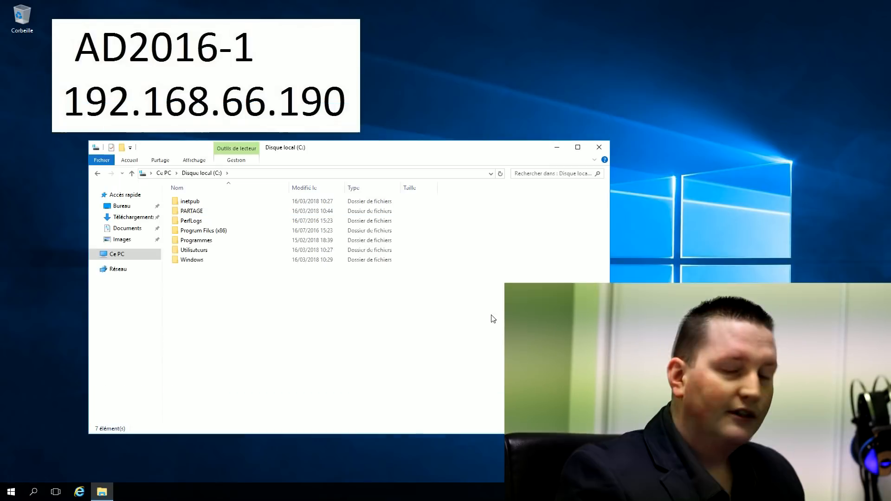
Create a text document named données inside the PARTAGE folder on AD2016-1.
double_click(209, 211)
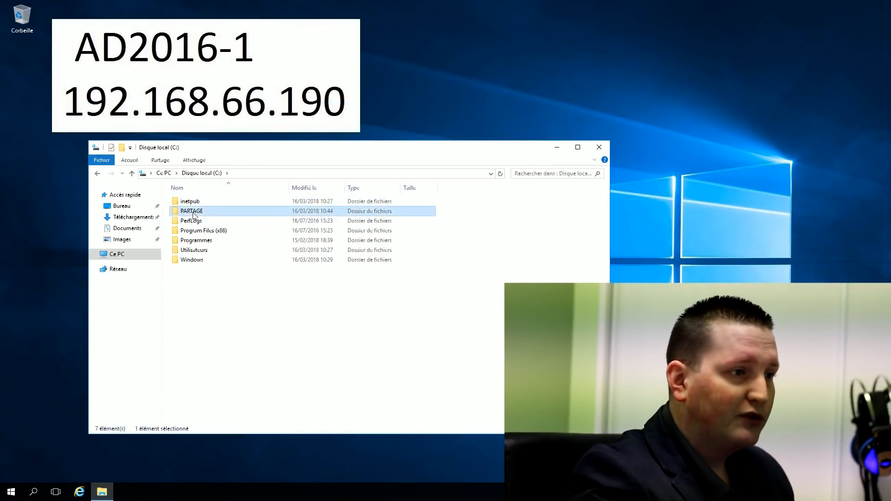
right_click(211, 227)
mouse_move(306, 339)
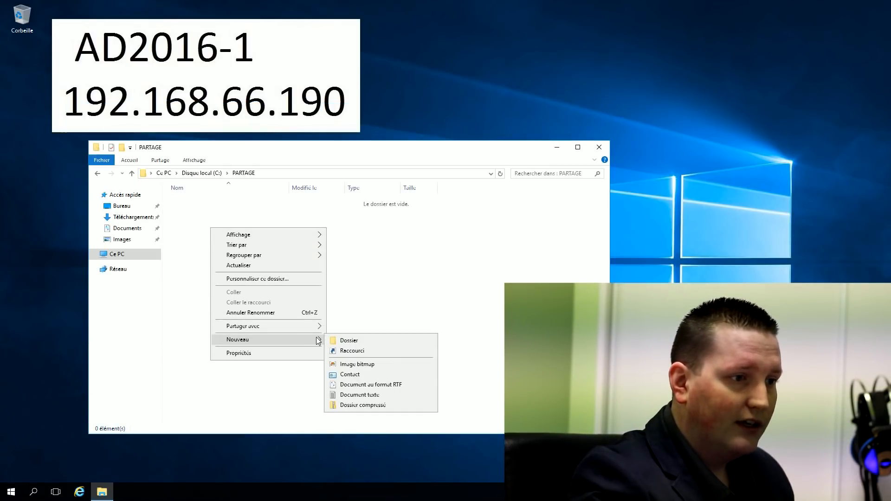
left_click(373, 398)
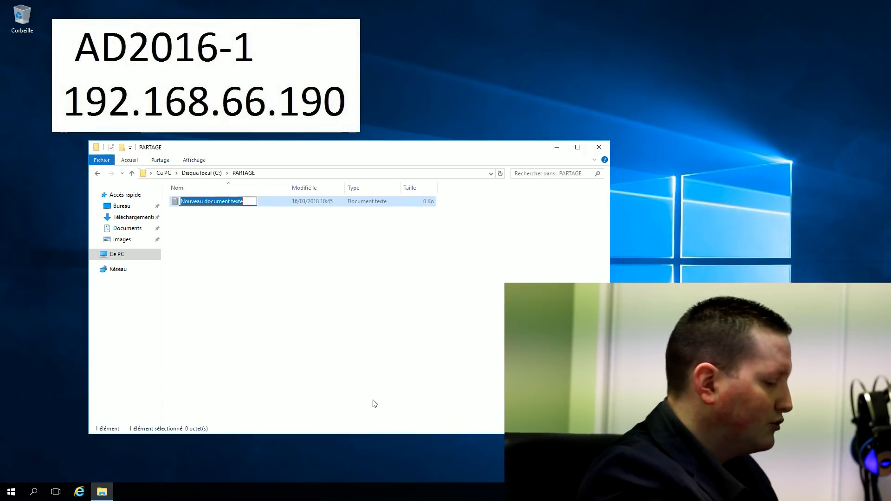
type("données")
key("Return")
Open the données document, enter "coucou youtube ! :)" as its content, and close it.
key("Return")
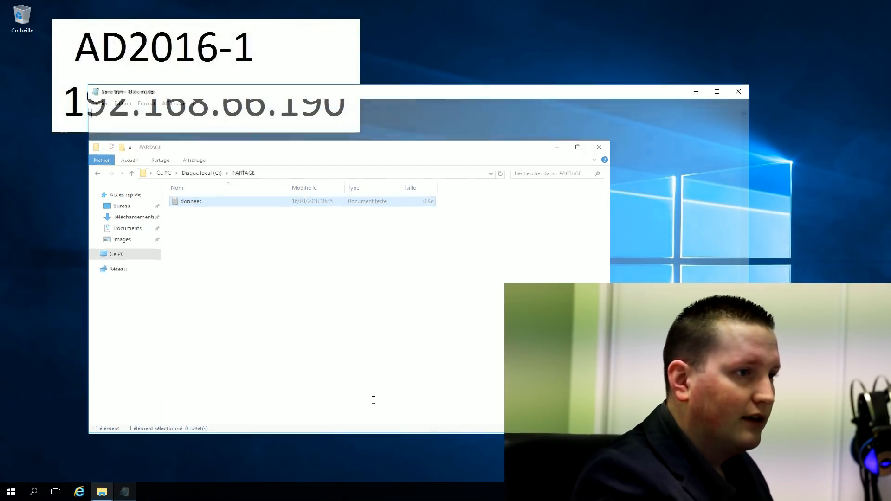
type("coucou youtube ! :)")
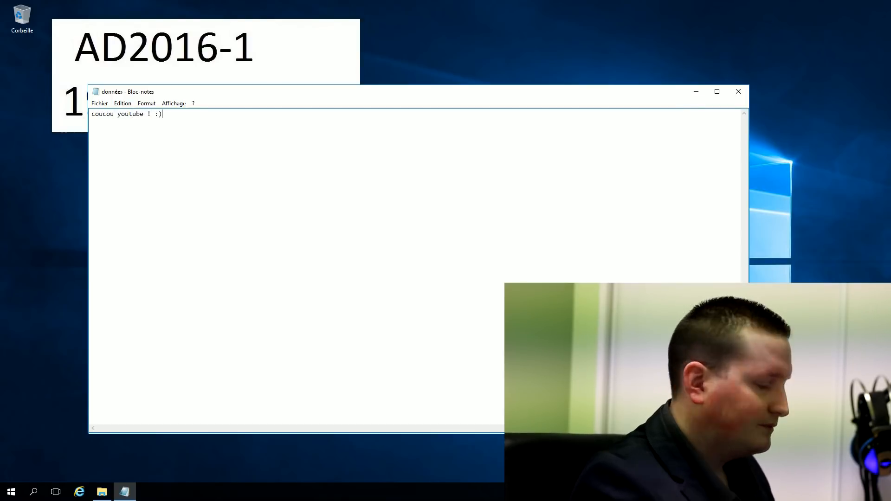
left_click(738, 91)
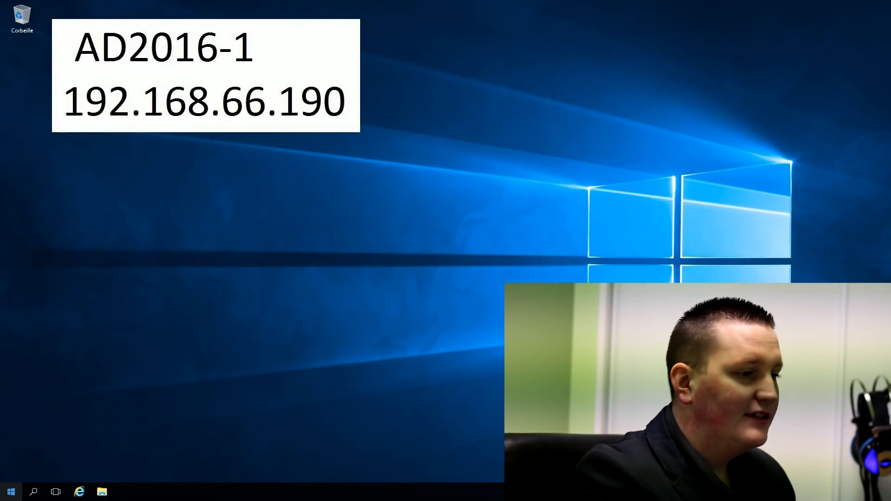
Launch the add roles and features wizard from Server Manager and proceed to role selection with AD2016-1 as the destination server.
left_click(11, 492)
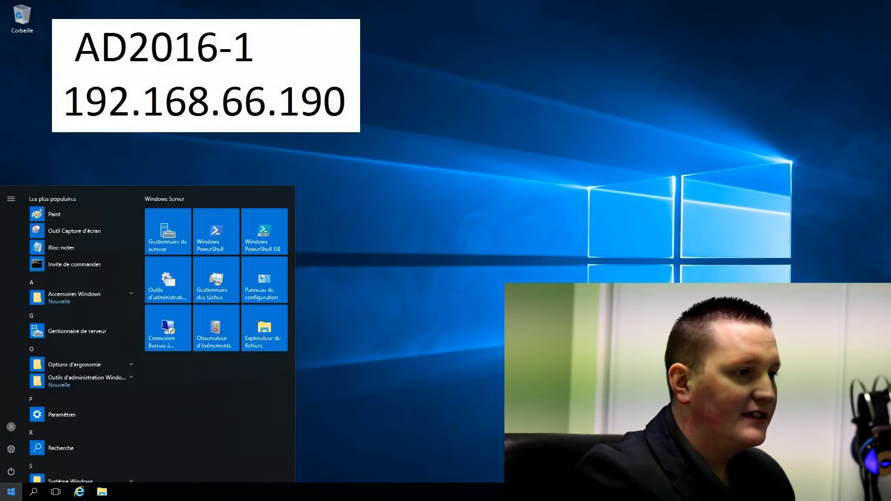
left_click(170, 241)
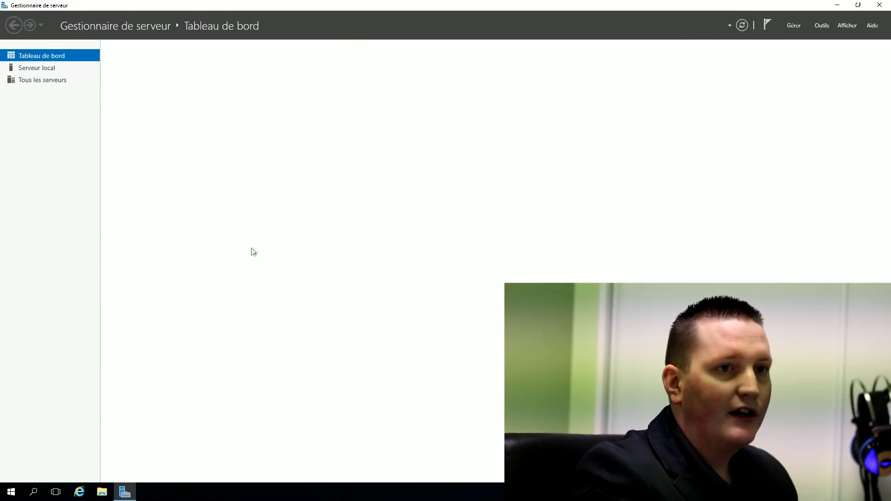
left_click(794, 25)
left_click(793, 37)
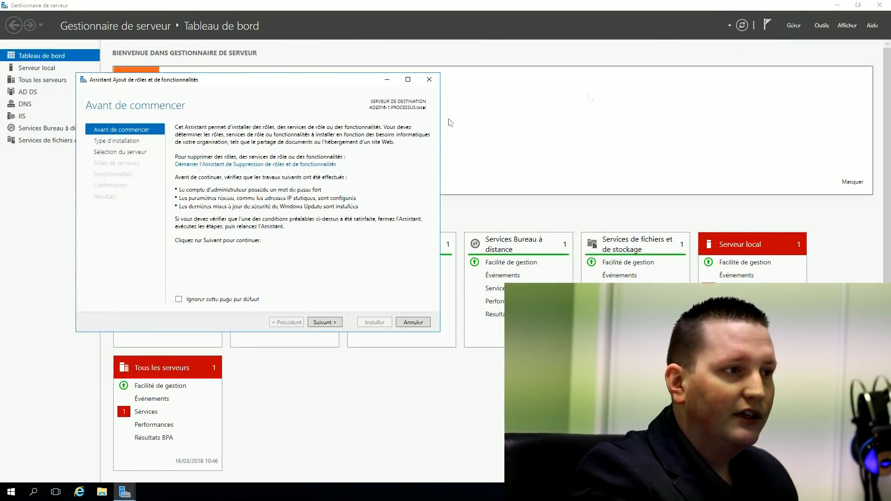
left_click(325, 323)
left_click(326, 323)
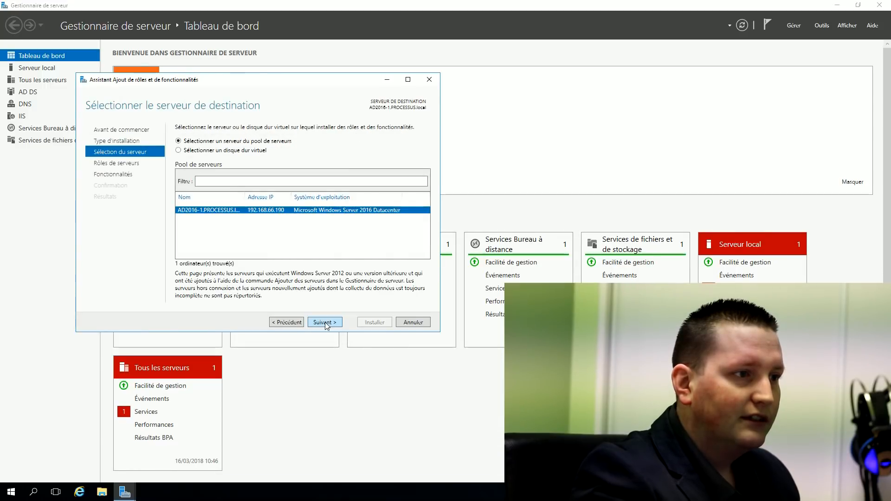
left_click(325, 323)
Select the role "Espaces de noms DFS" under the file and iSCSI services, including its required management tools.
scroll(313, 288, "down", 1)
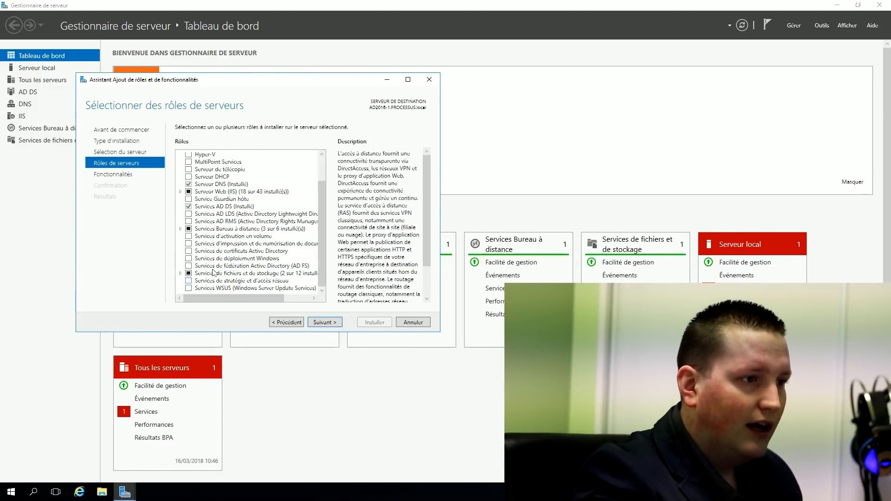
left_click(180, 273)
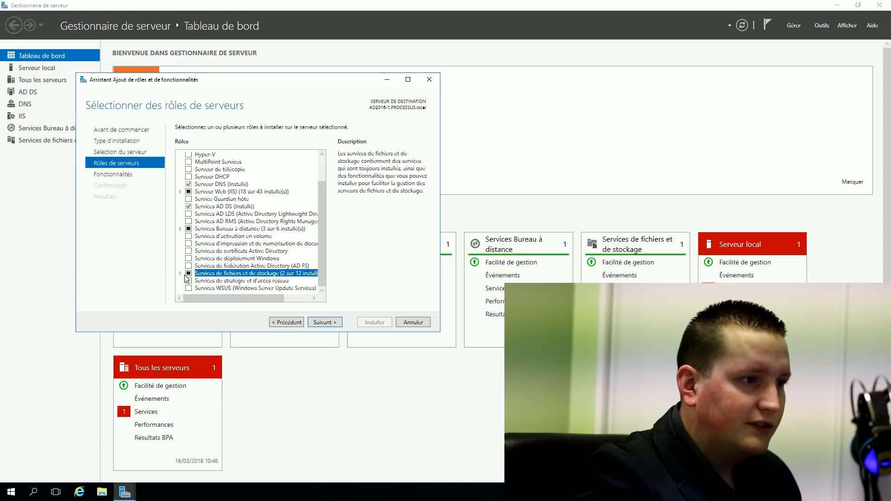
scroll(212, 281, "down", 1)
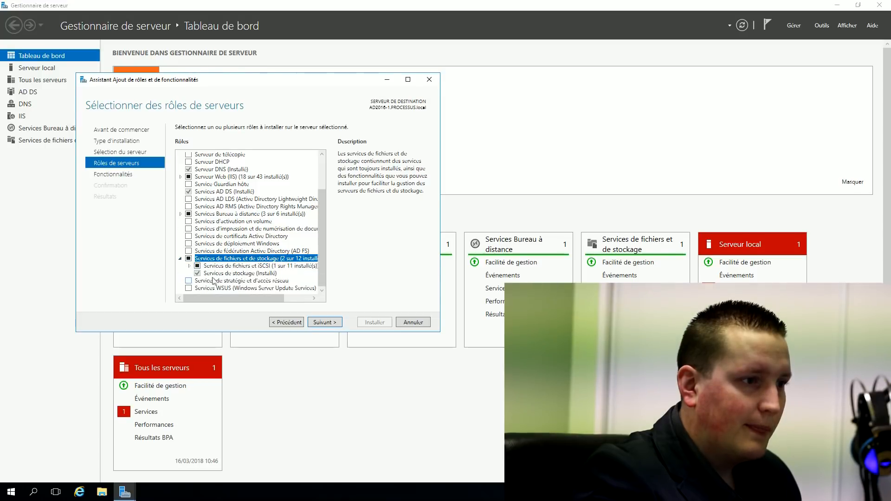
left_click(190, 267)
scroll(241, 276, "down", 2)
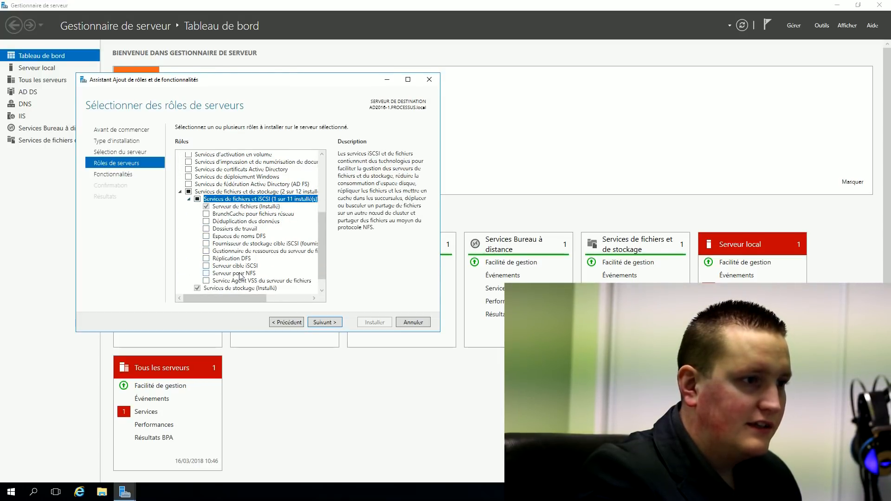
left_click(206, 236)
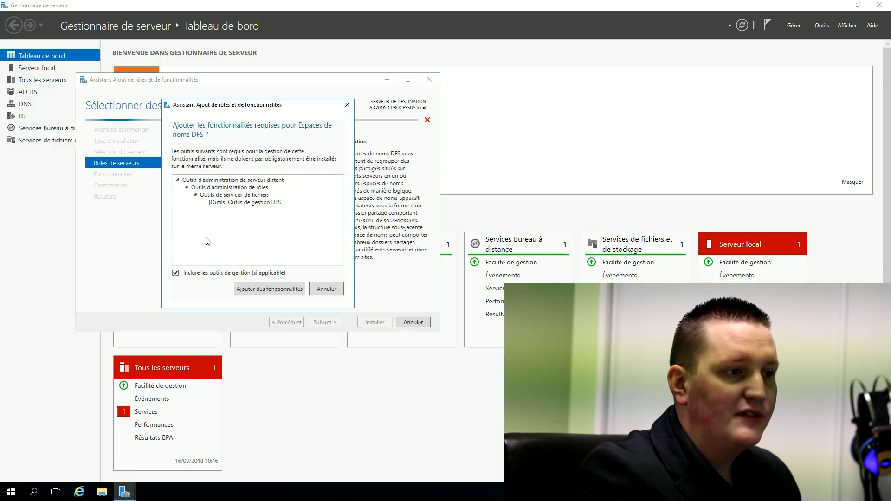
left_click(272, 290)
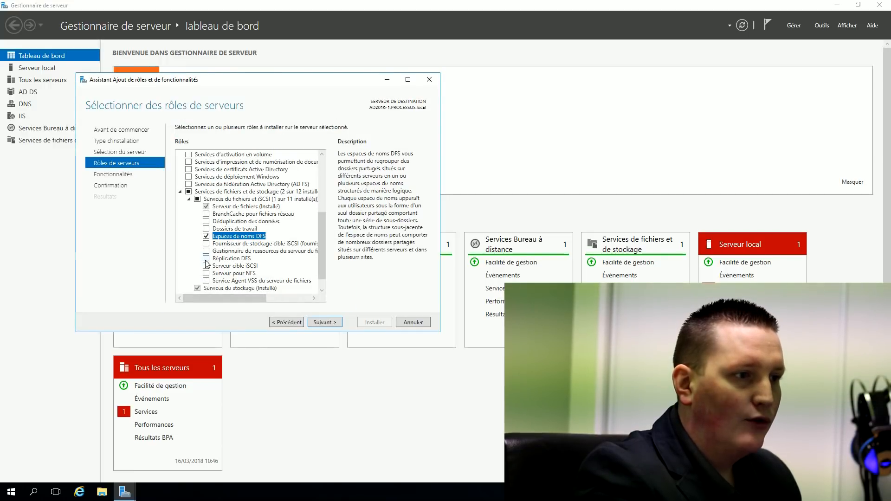
Continue without choosing extra features and start installing the selected DFS role services on AD2016-1.
left_click(328, 321)
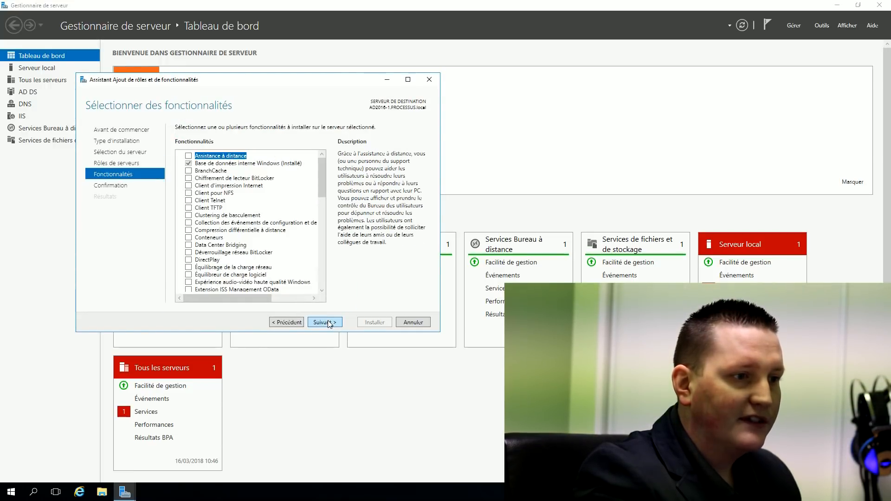
left_click(335, 323)
left_click(376, 324)
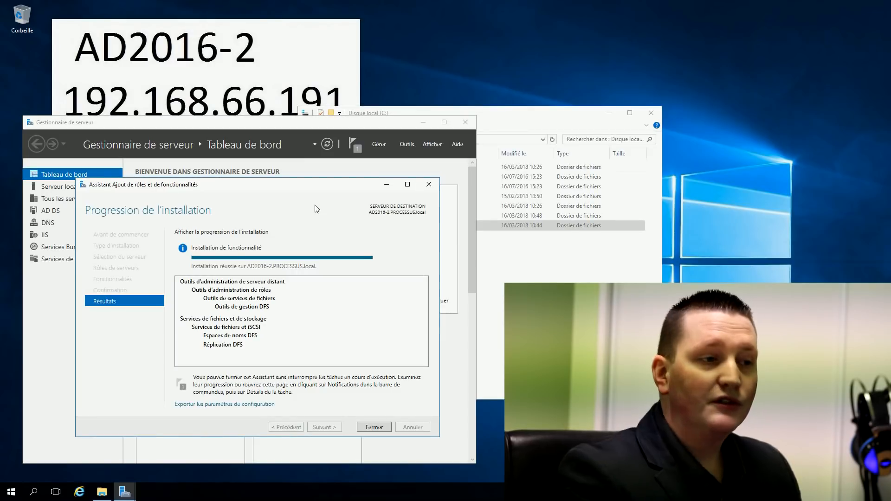
Close the finished installation wizard on AD2016-2 and open the DFS management console from Server Manager.
left_click(374, 427)
left_click(408, 144)
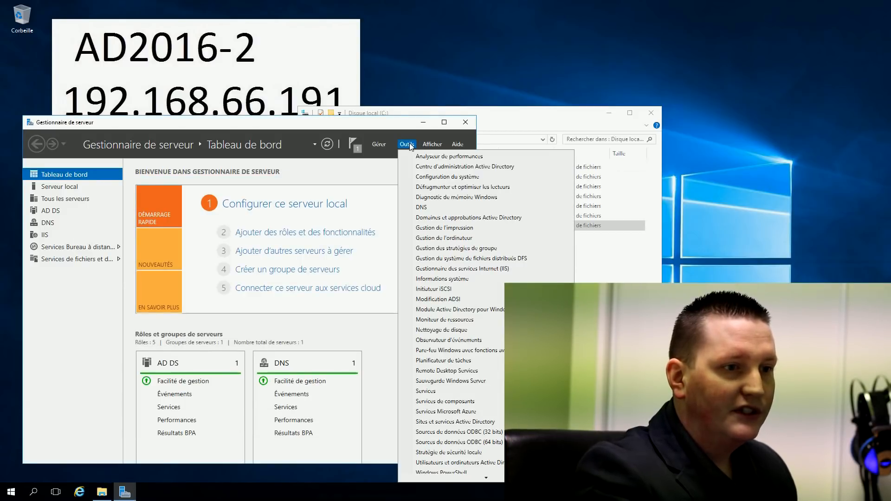
left_click(428, 258)
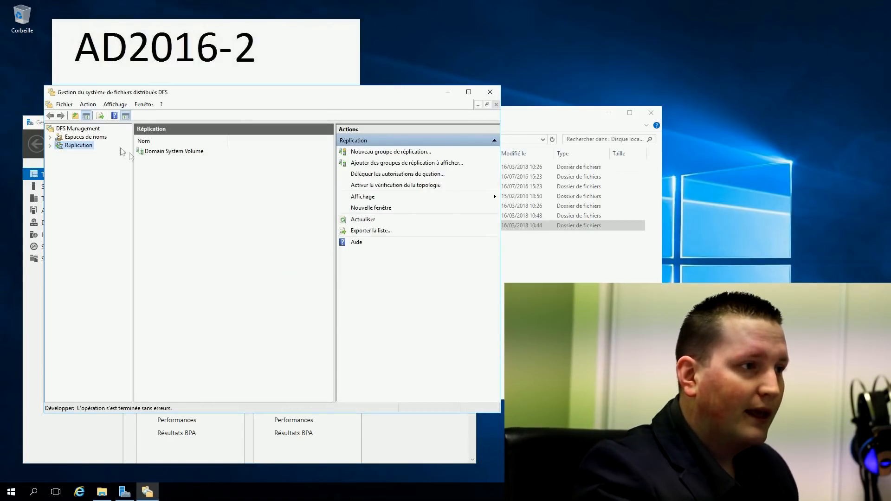
Start a new DFS namespace and specify AD2016-2, resolved through the computer lookup, as the server hosting it.
left_click(83, 138)
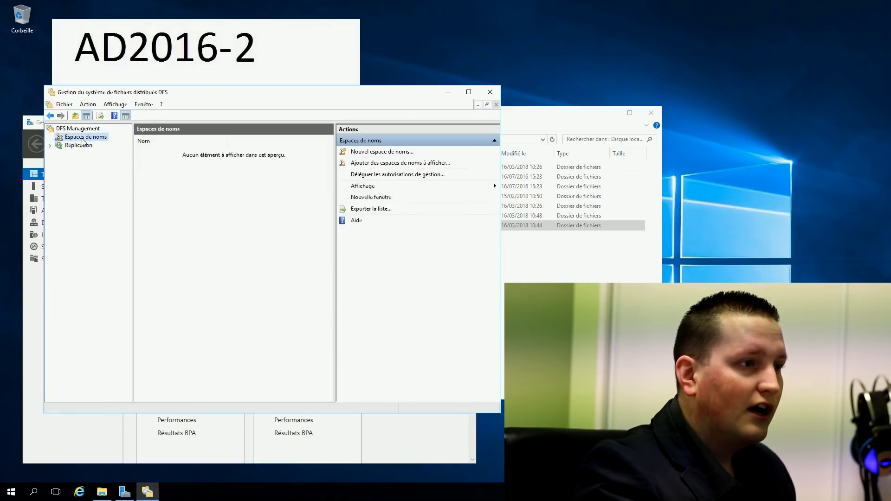
right_click(82, 138)
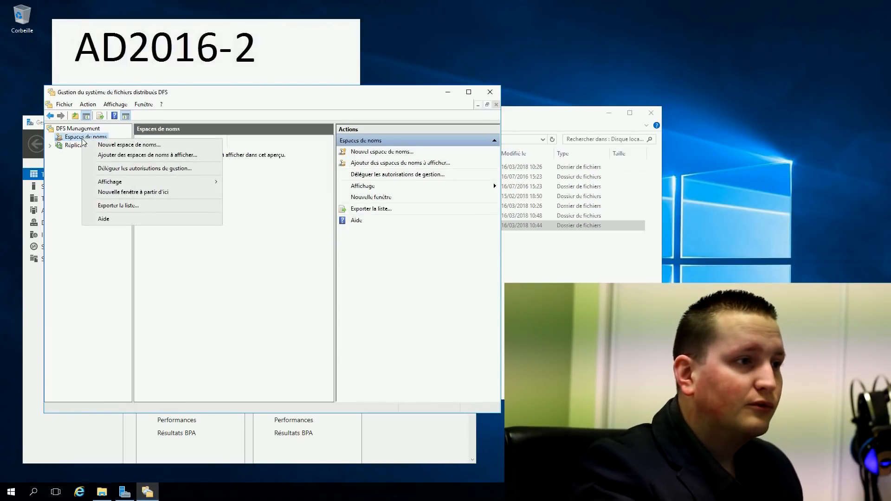
left_click(107, 146)
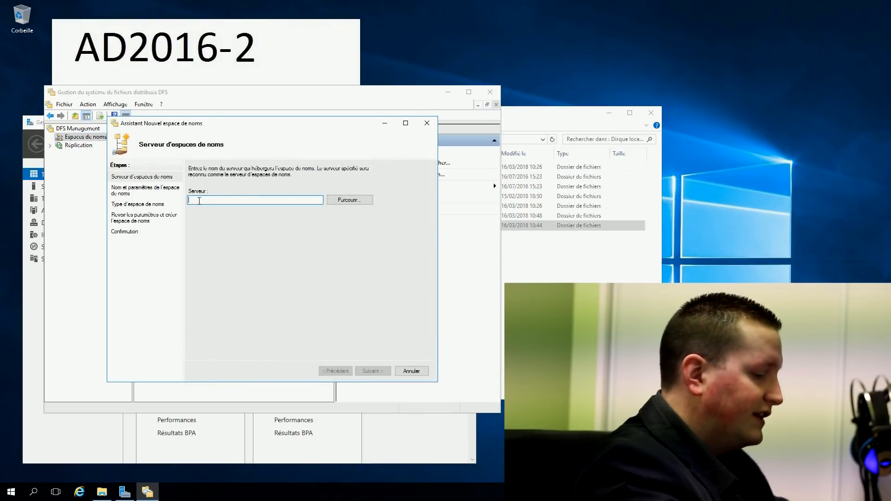
type("AD")
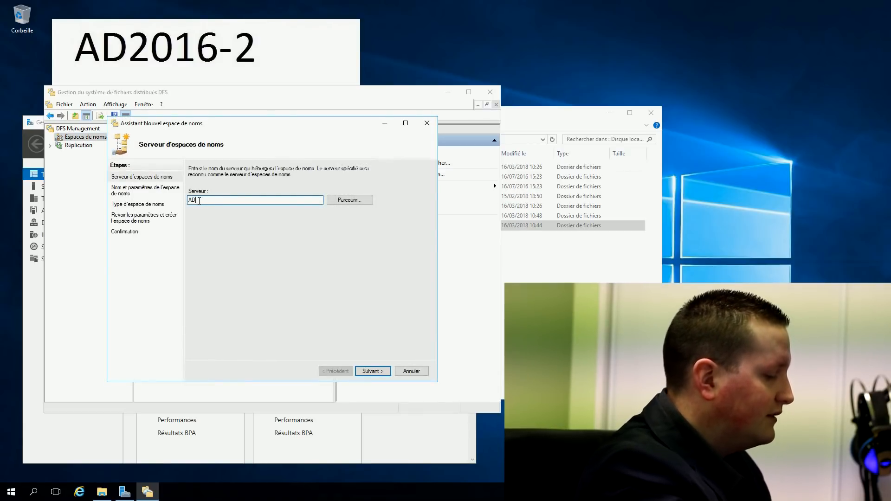
type("2016-2")
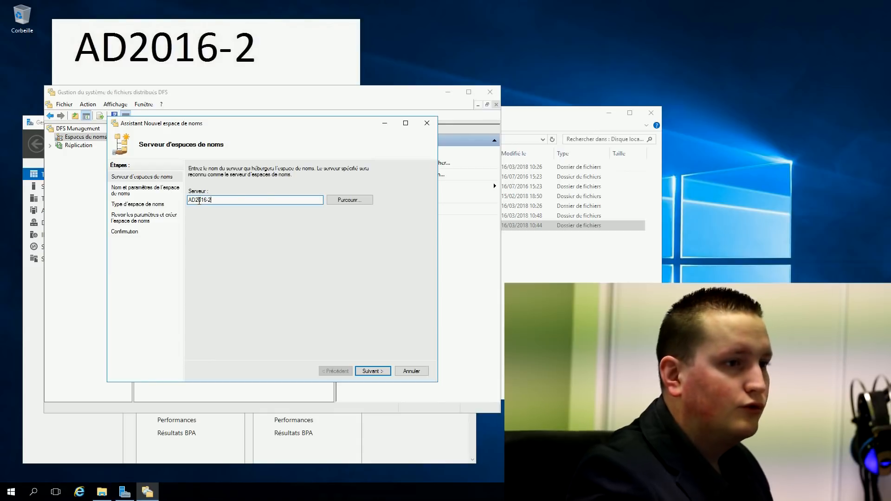
left_click(365, 200)
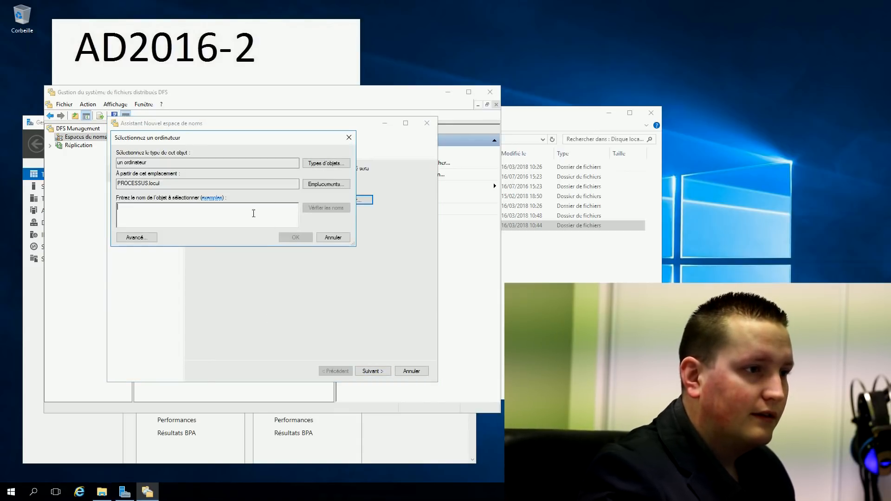
type("AD2")
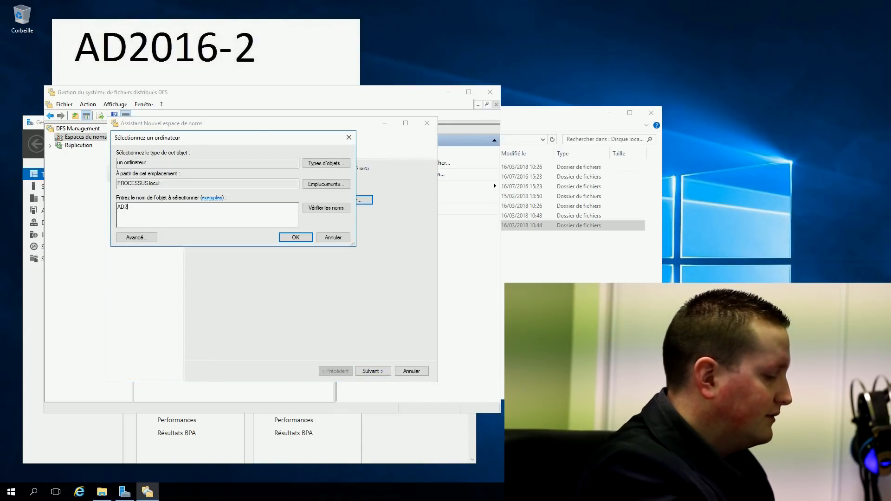
type("016-")
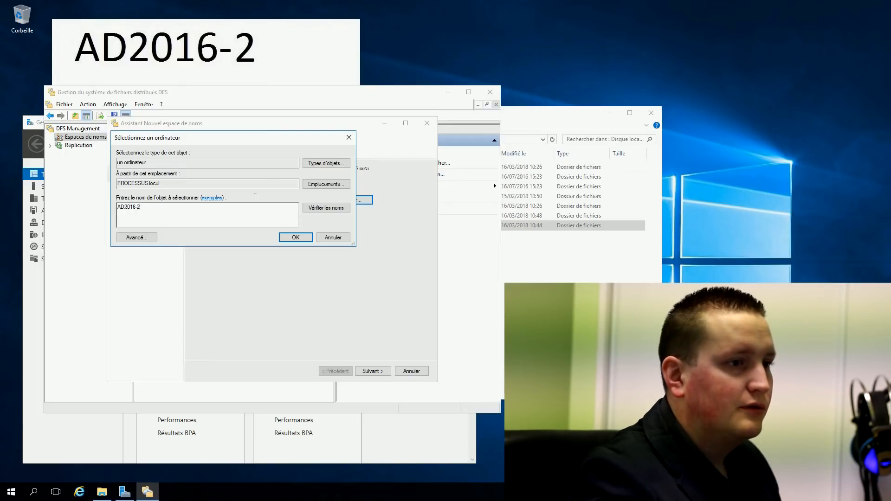
type("2")
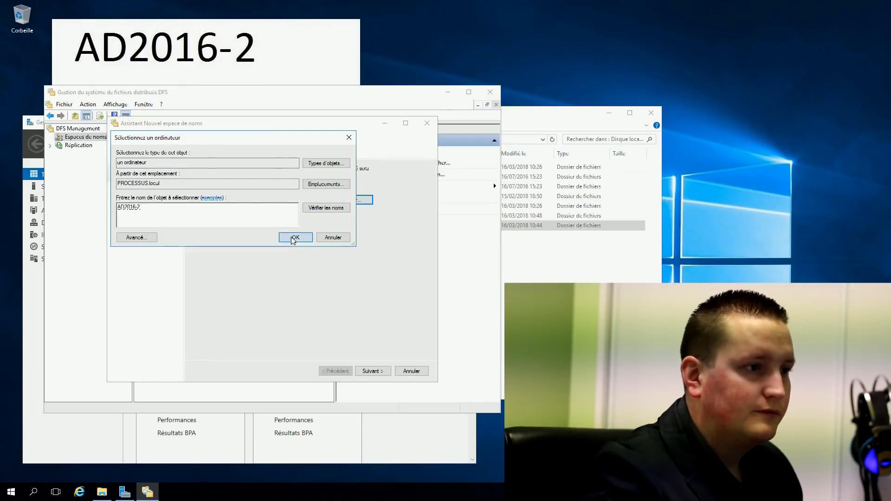
left_click(296, 238)
left_click(375, 372)
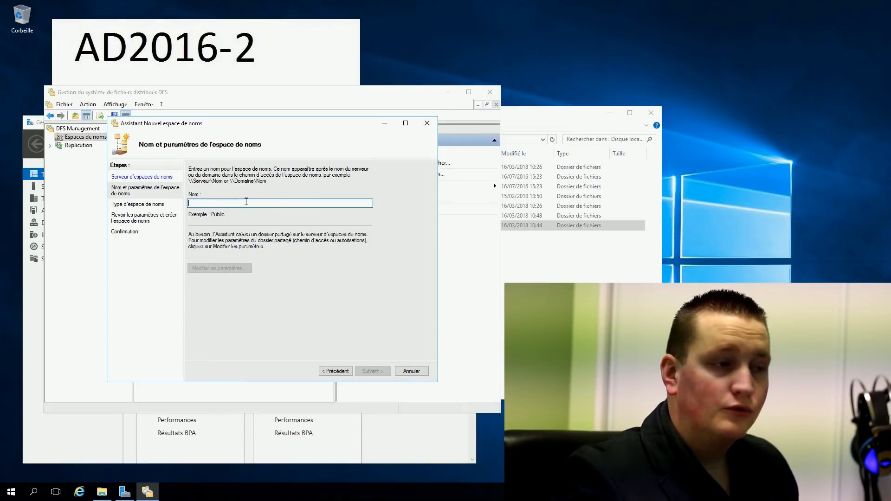
Name the namespace RACINE and create it as a domain-based namespace with Windows Server 2008 mode enabled.
type("RA")
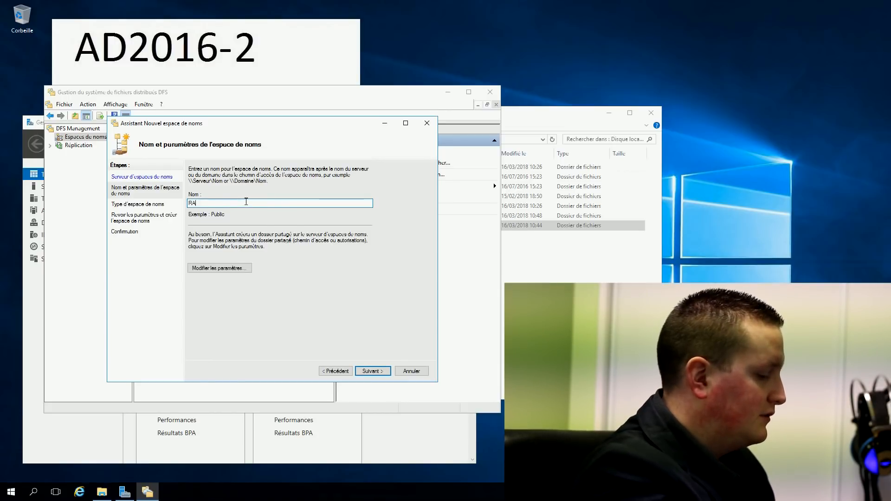
type("CINE")
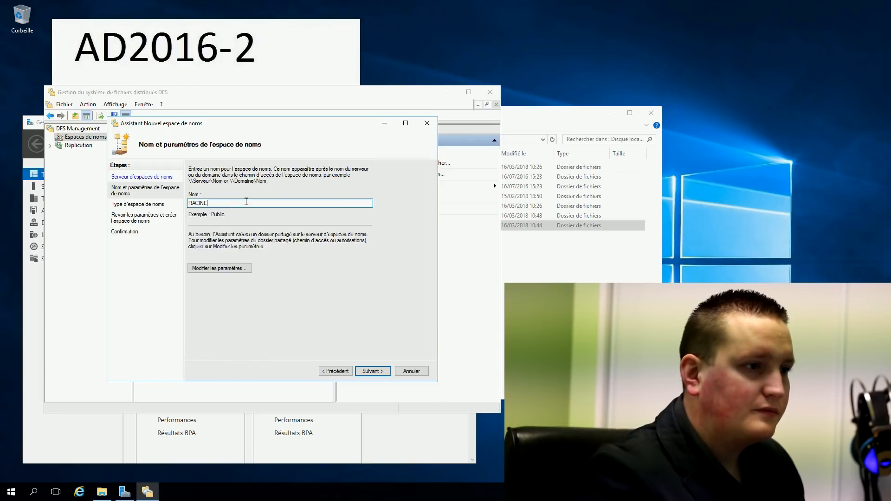
left_click(370, 371)
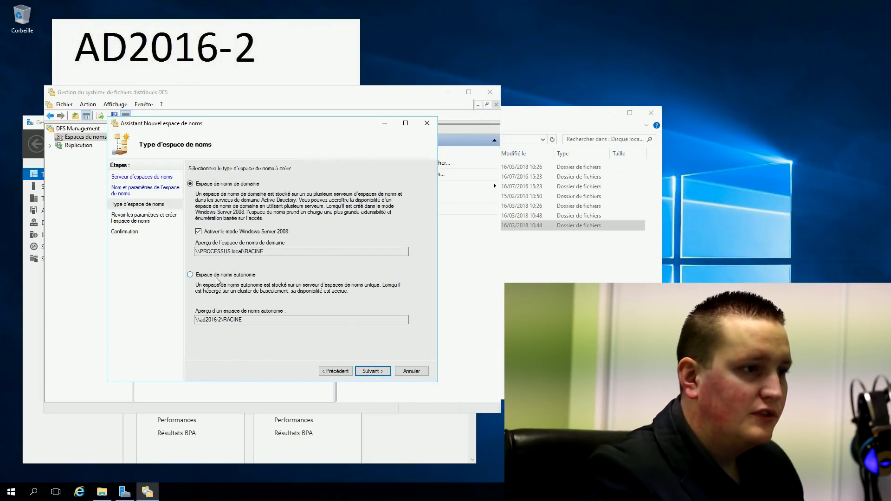
left_click_drag(197, 254, 264, 253)
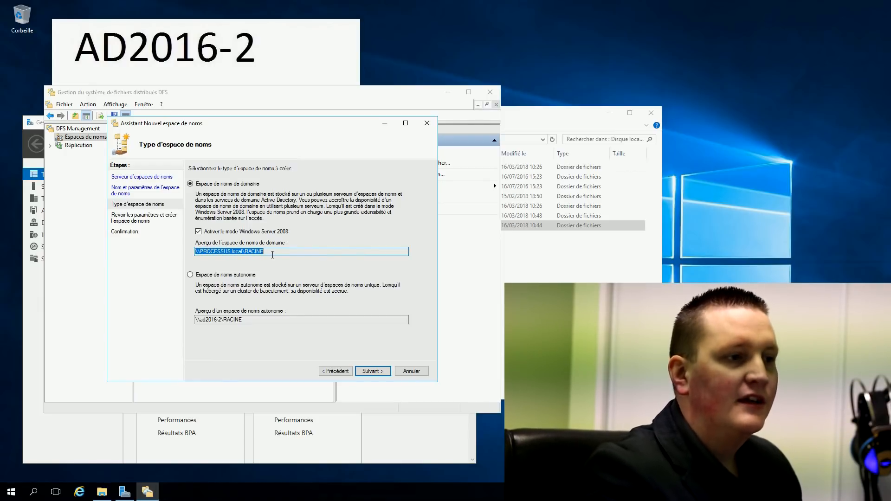
left_click(248, 253)
left_click_drag(243, 252, 267, 254)
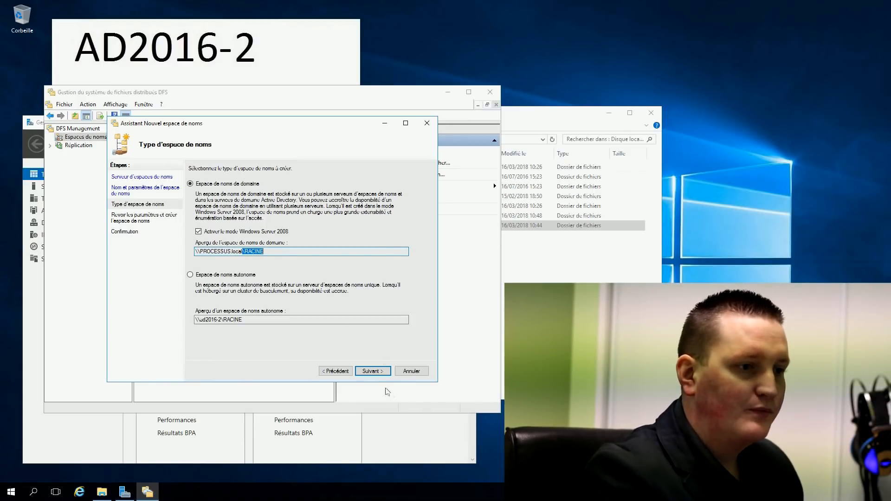
left_click(376, 373)
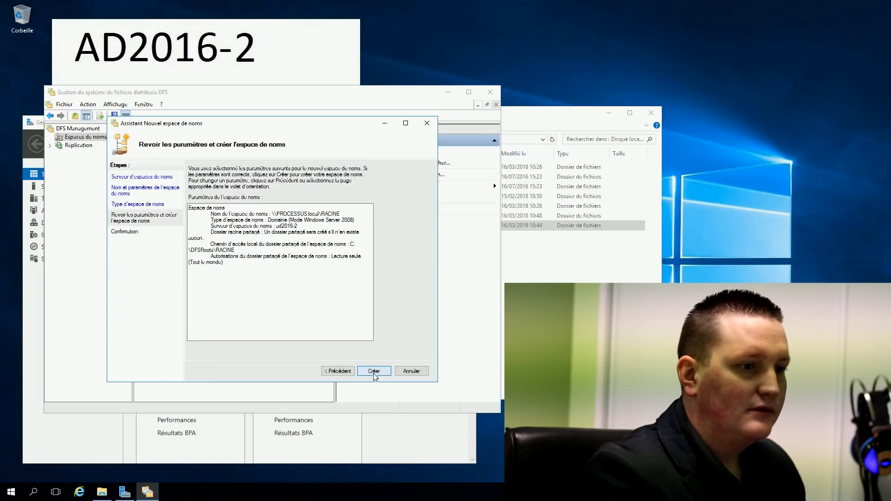
left_click(374, 372)
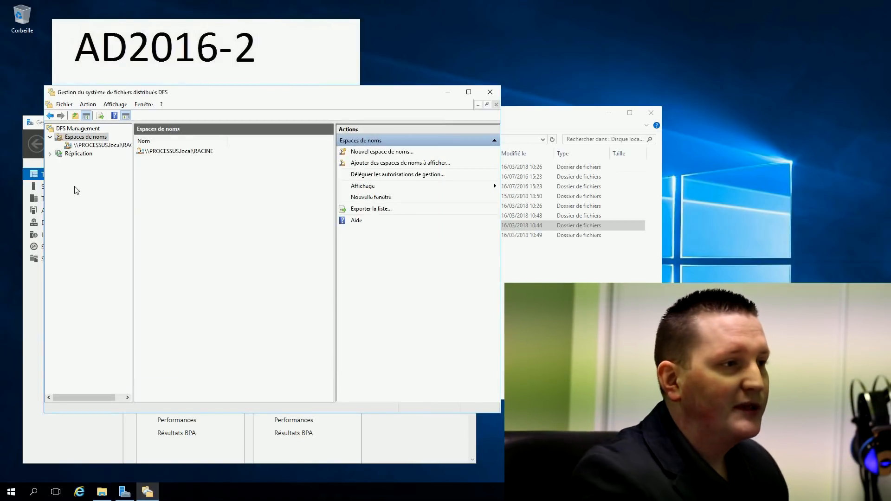
Add AD2016-1 as another namespace server for \\PROCESSUS.local\RACINE, checking its name in the domain.
left_click(88, 145)
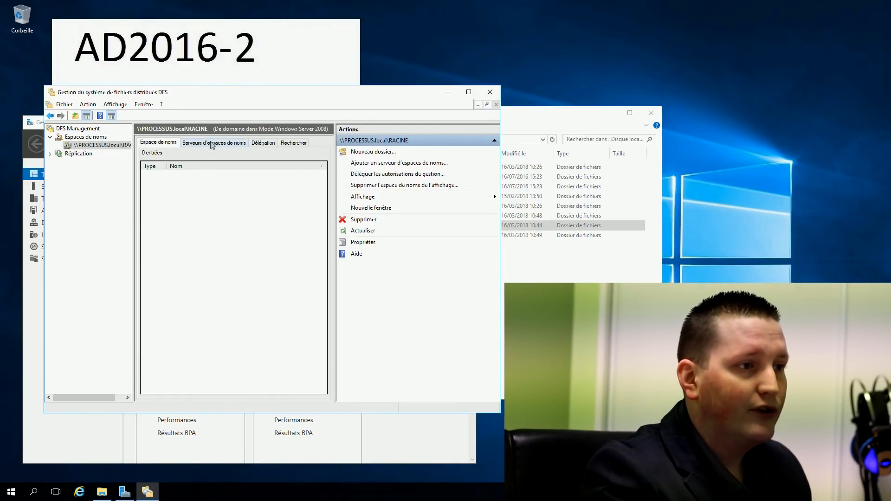
left_click(211, 144)
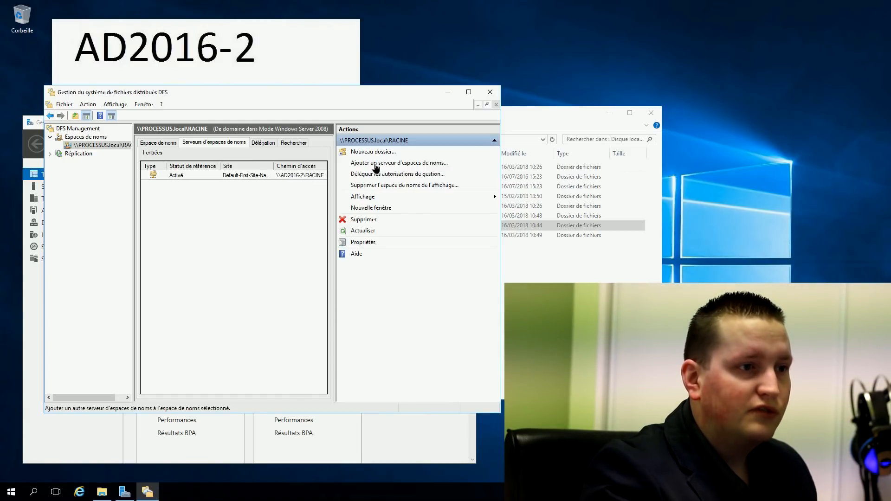
left_click(376, 164)
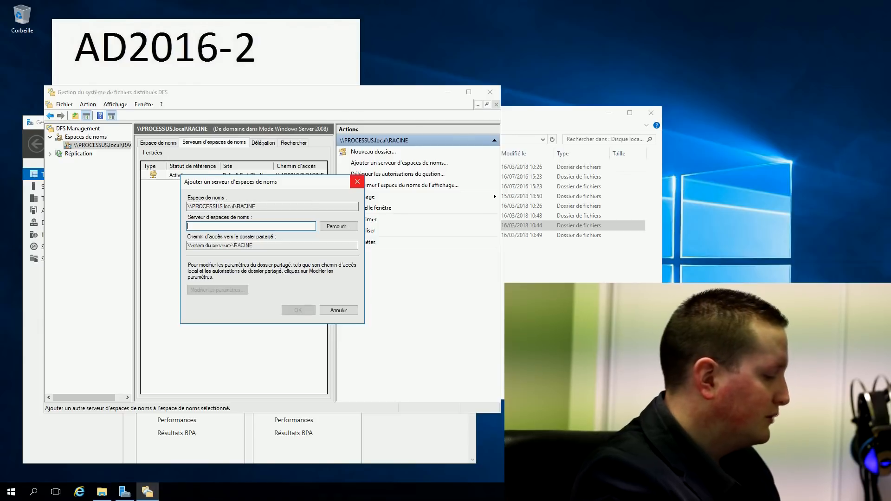
type("AD2016-1")
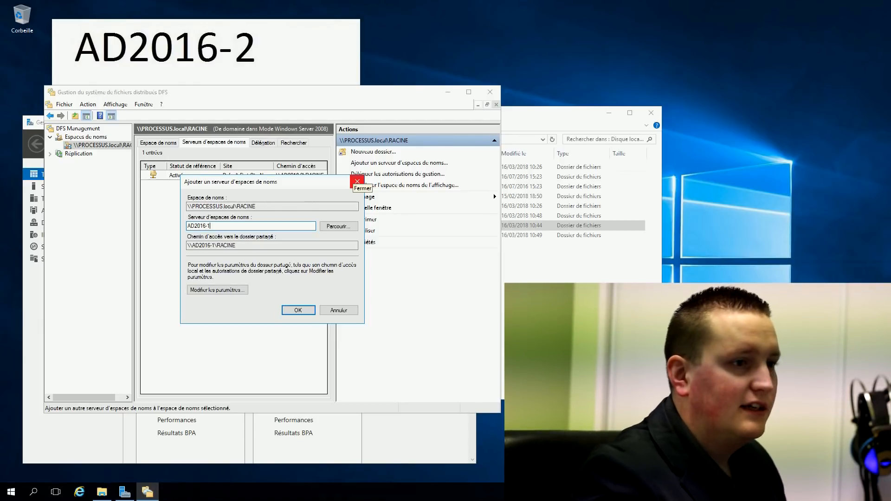
left_click(338, 226)
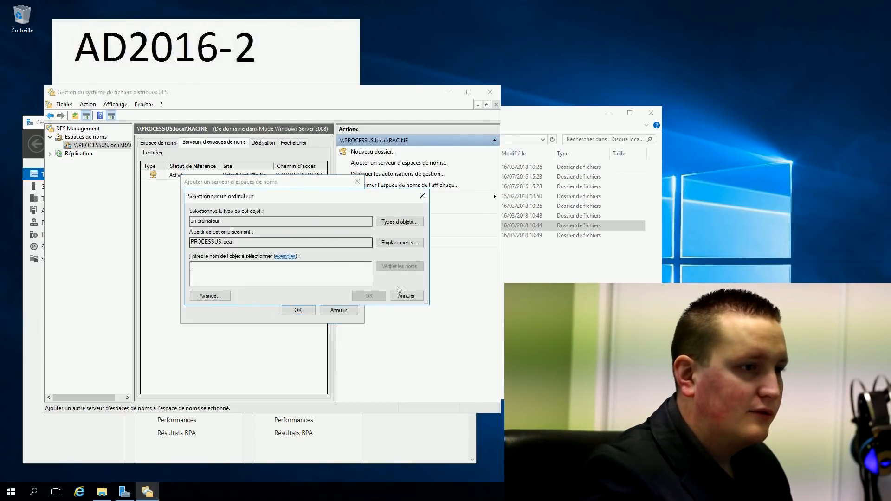
type("AD2016-1")
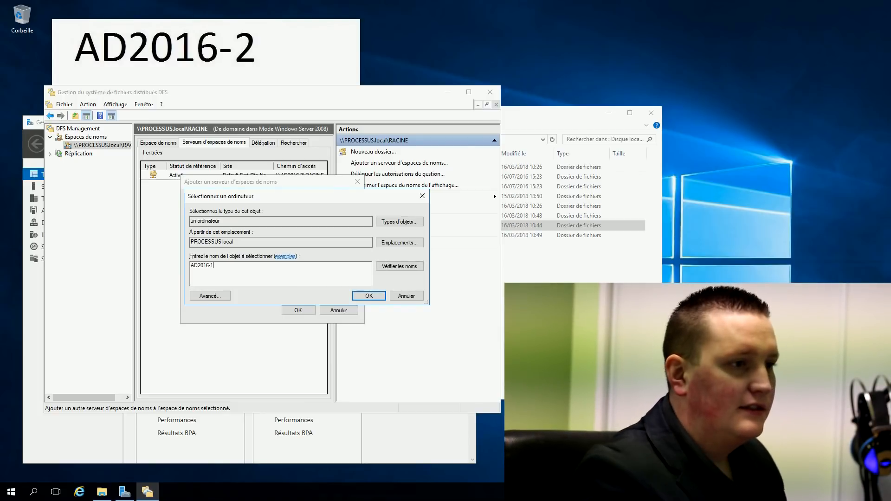
left_click(402, 266)
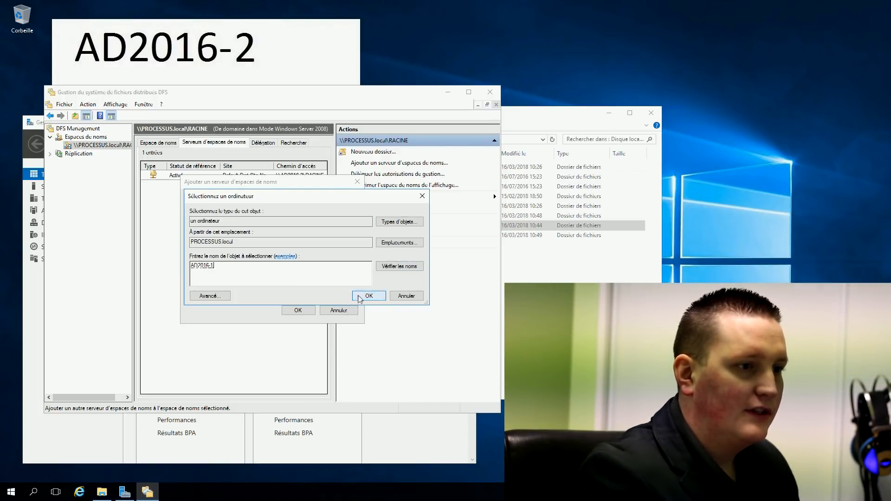
left_click(368, 296)
left_click(294, 310)
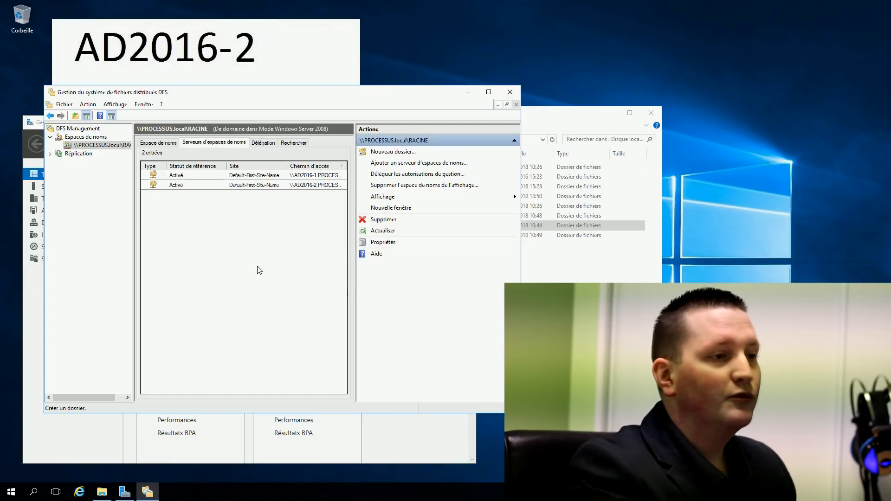
Start a new folder named DFS in the RACINE namespace and browse the shared folders on AD2016-2 for its target.
left_click(160, 145)
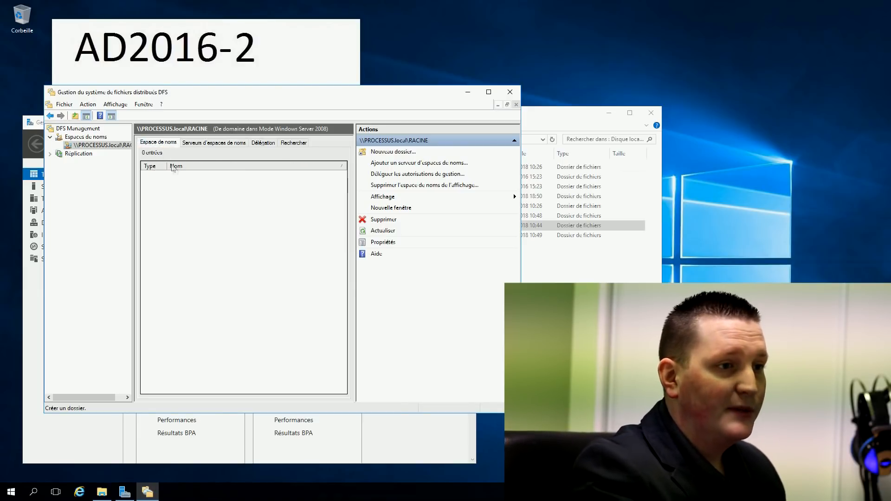
left_click(374, 156)
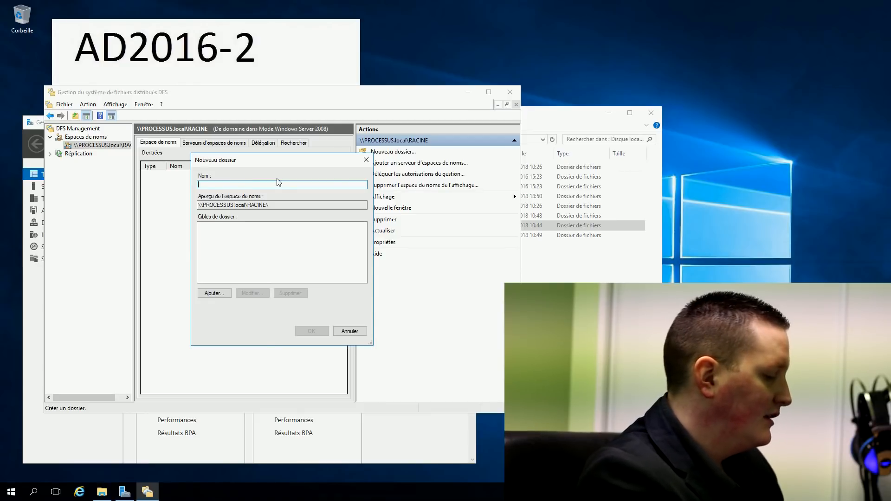
type("DFS")
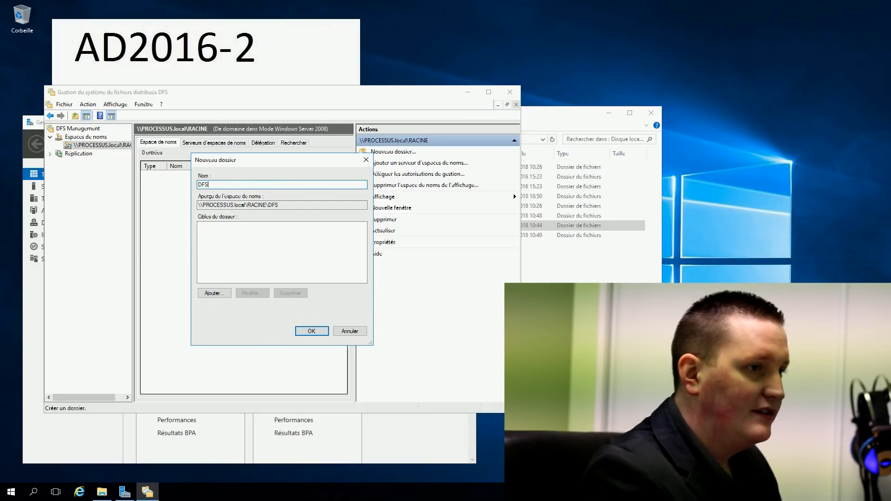
left_click(221, 293)
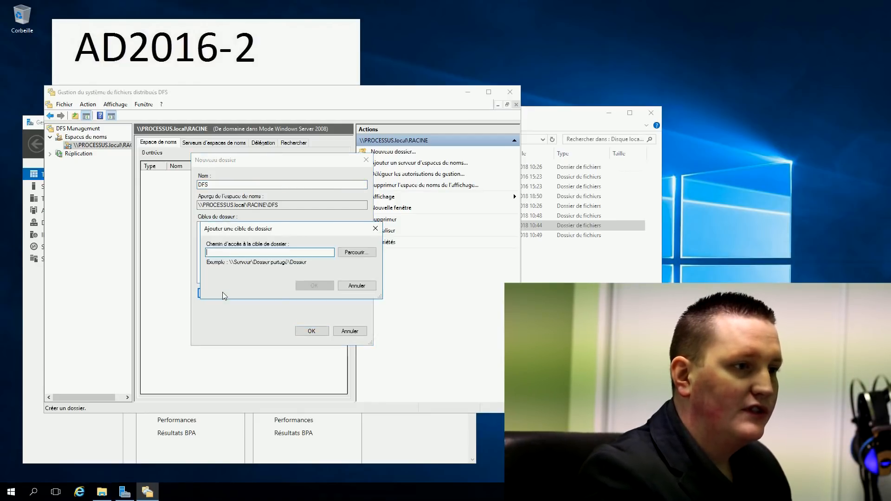
left_click(364, 253)
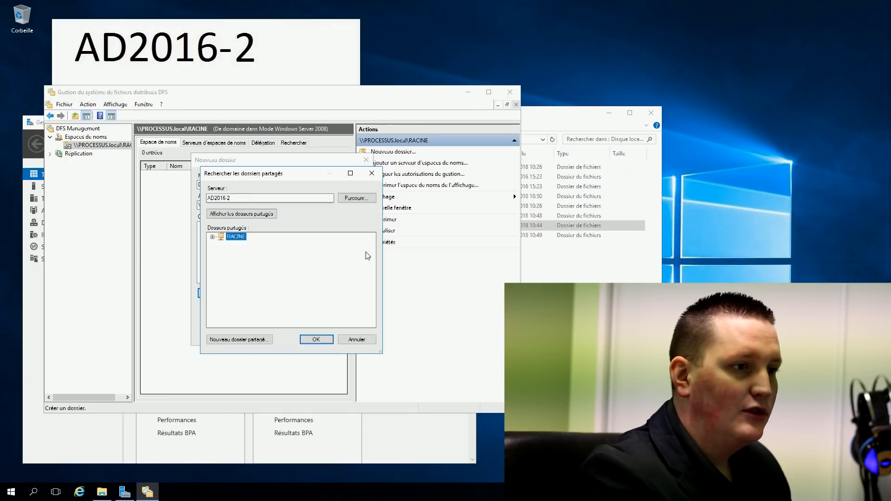
left_click(214, 239)
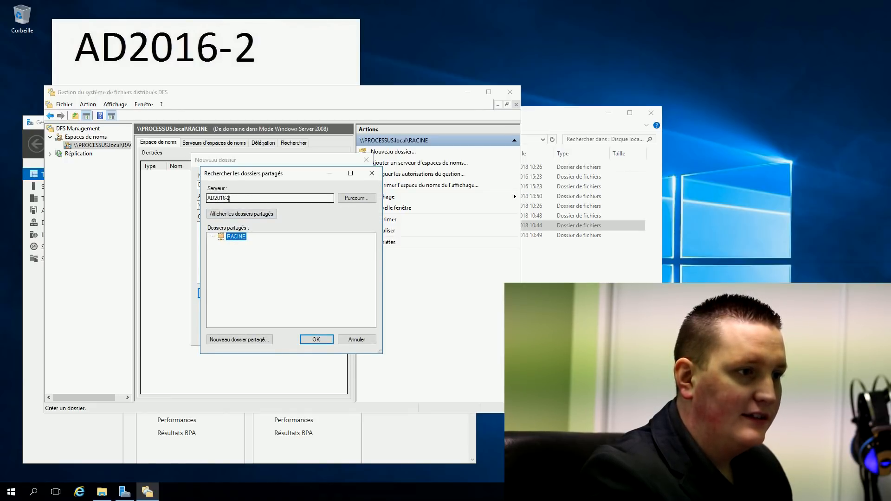
Share c:\PARTAGE on AD2016-2 as PARTAGE, keeping read-only permissions for all users, and add it as a target of the DFS folder.
left_click(259, 339)
type("PAR")
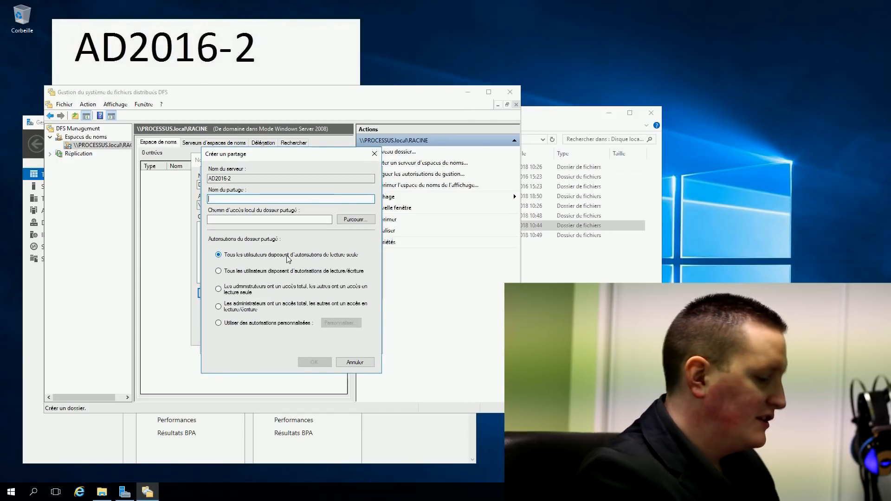
type("TAGE")
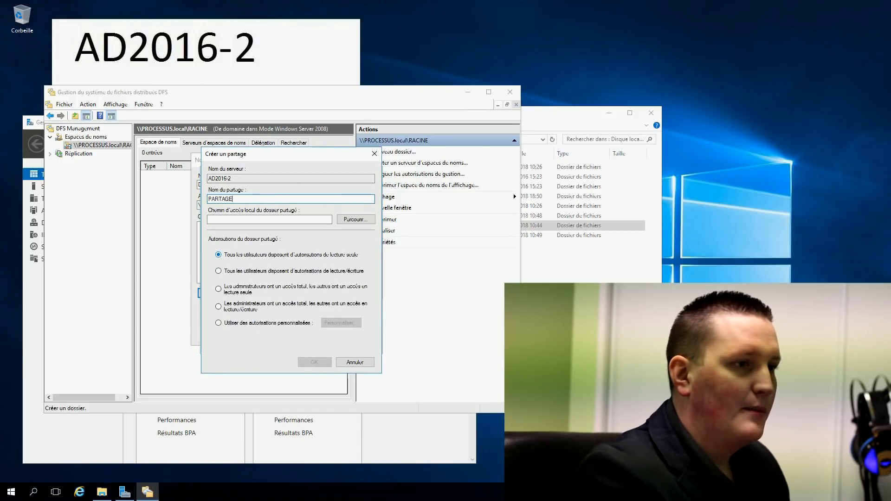
left_click(354, 220)
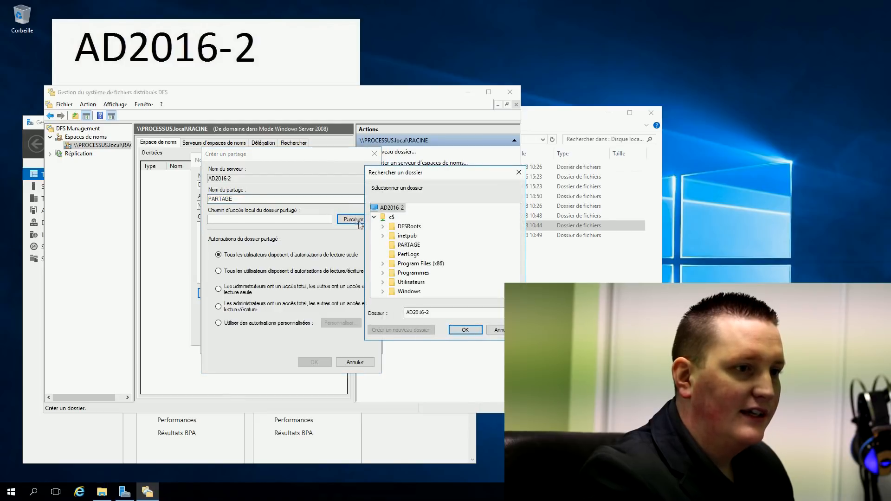
left_click(404, 246)
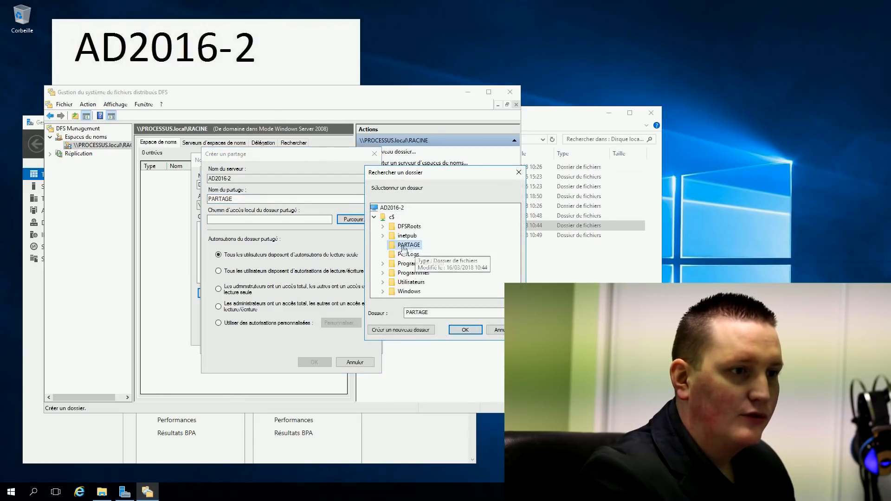
left_click(465, 330)
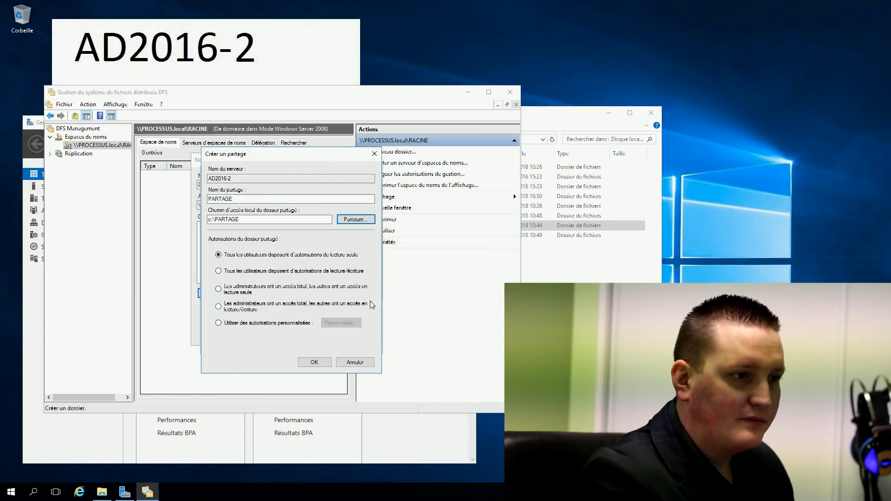
left_click(314, 362)
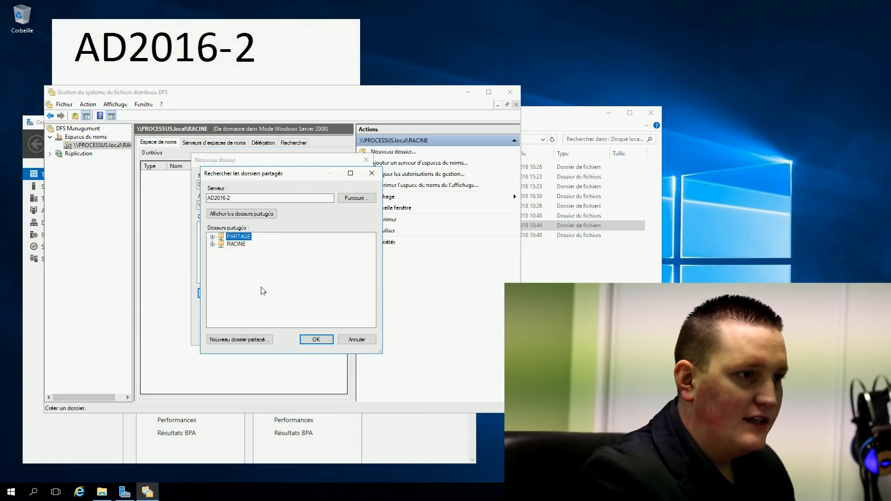
left_click(317, 340)
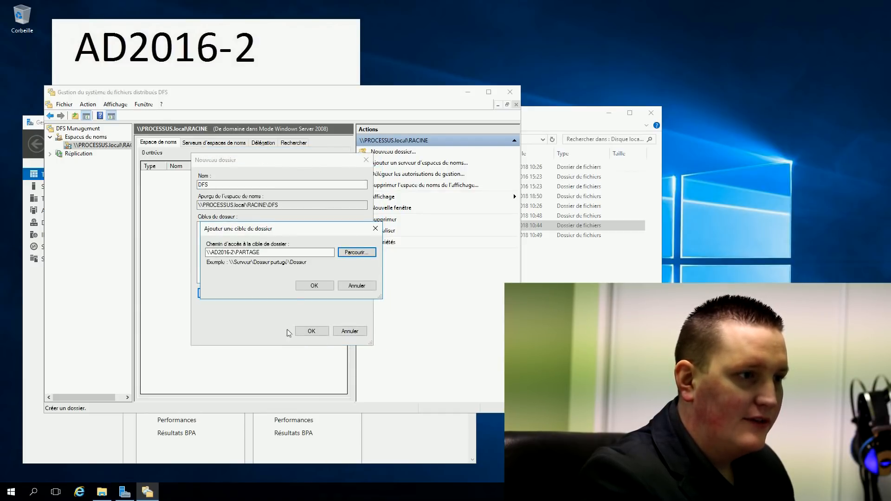
left_click(312, 287)
Start a second folder target and browse the shared folders on AD2016-1, checking the computer name in the domain.
left_click(224, 296)
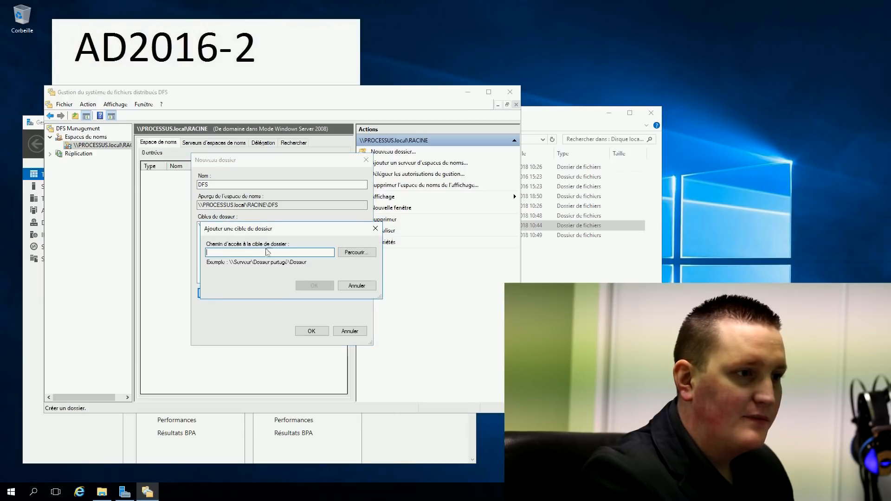
left_click(353, 253)
left_click(356, 198)
type("AD2016-")
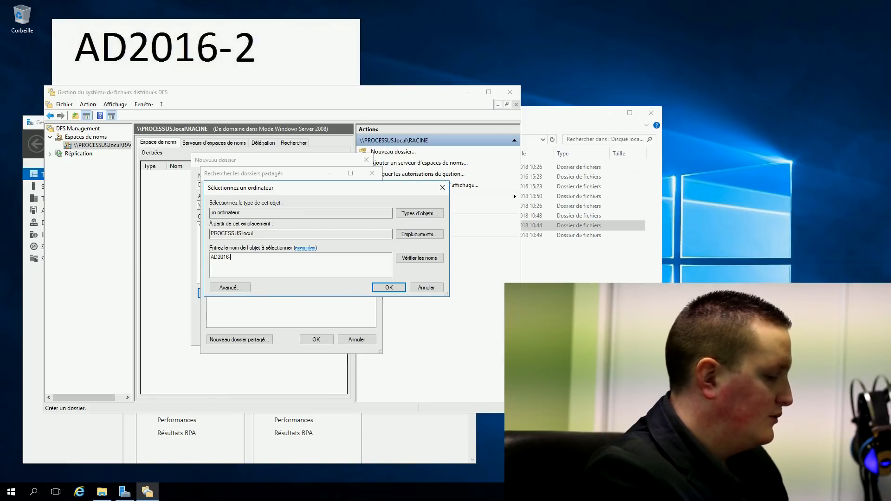
type("1")
left_click(417, 258)
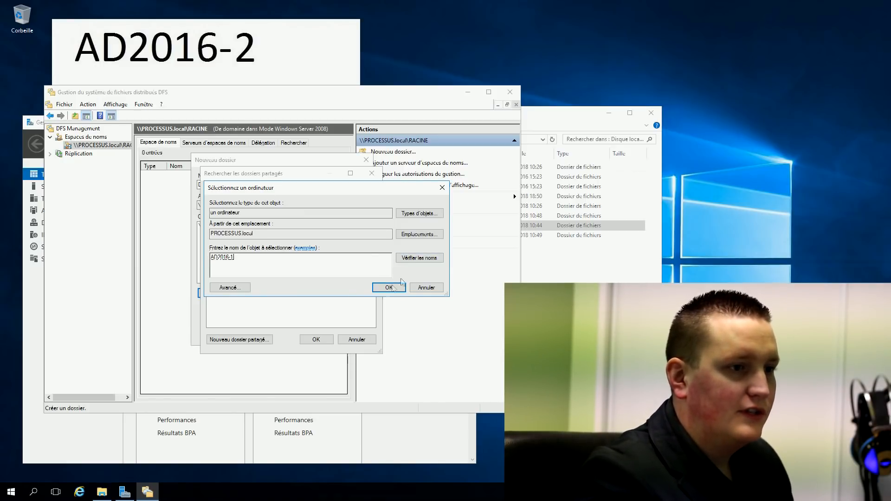
left_click(389, 288)
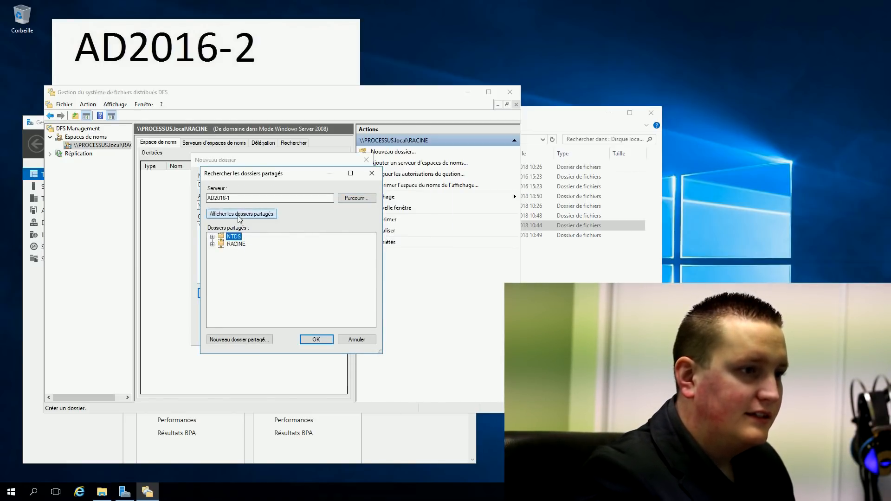
Share c:\PARTAGE on AD2016-1 as PARTAGE, keeping read-only permissions for all users, and add it as the second folder target.
left_click(239, 340)
type("PARTAGE")
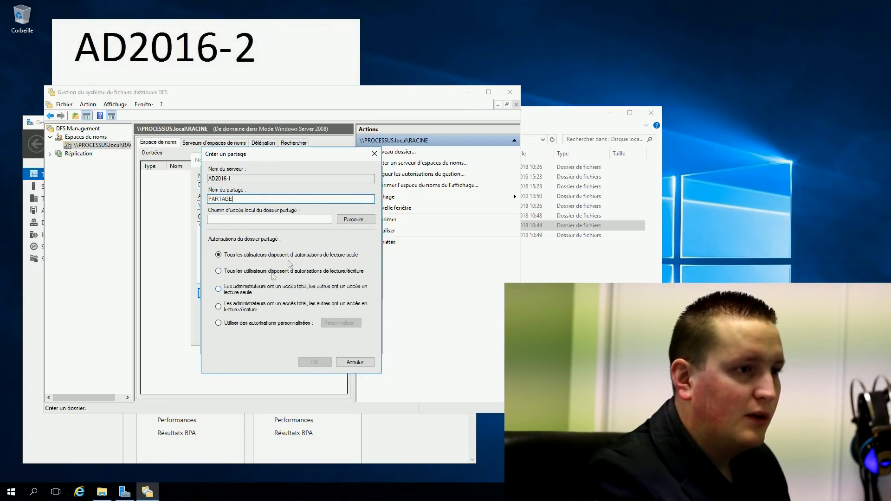
left_click(341, 223)
left_click(409, 245)
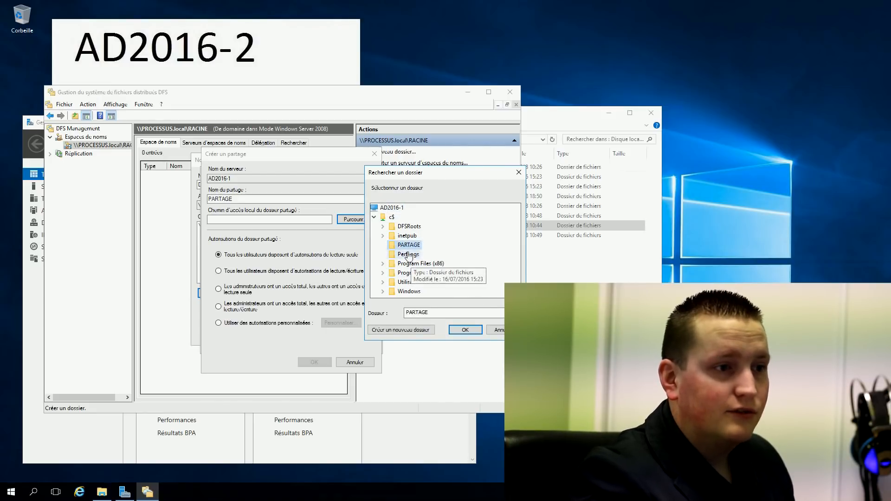
left_click(465, 330)
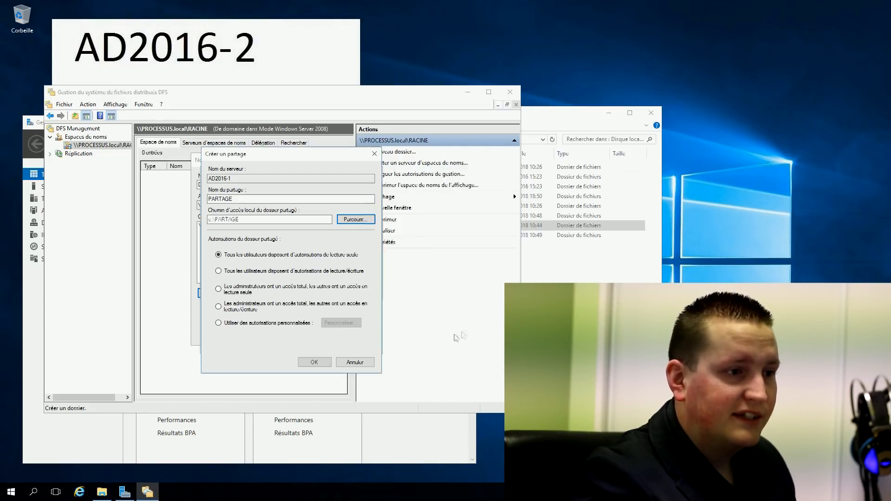
left_click(314, 362)
left_click(316, 340)
left_click(309, 287)
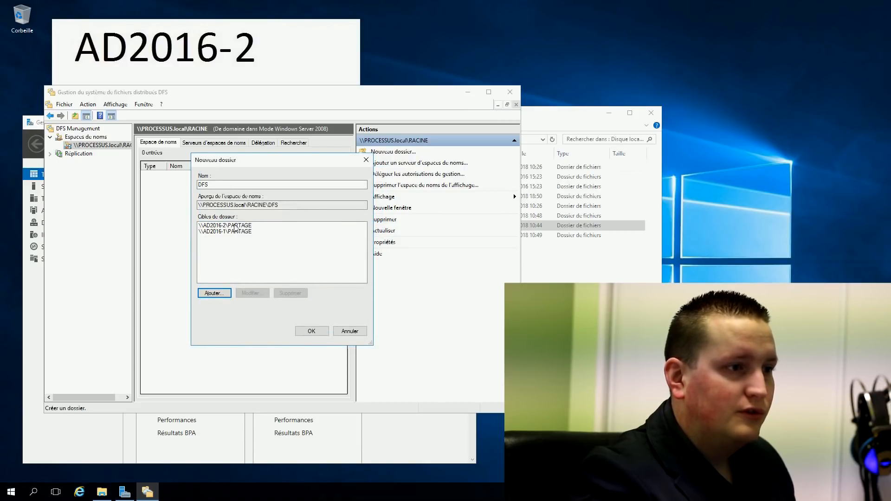
Create the DFS folder with its two targets and agree to create a replication group for them.
left_click_drag(217, 185, 190, 182)
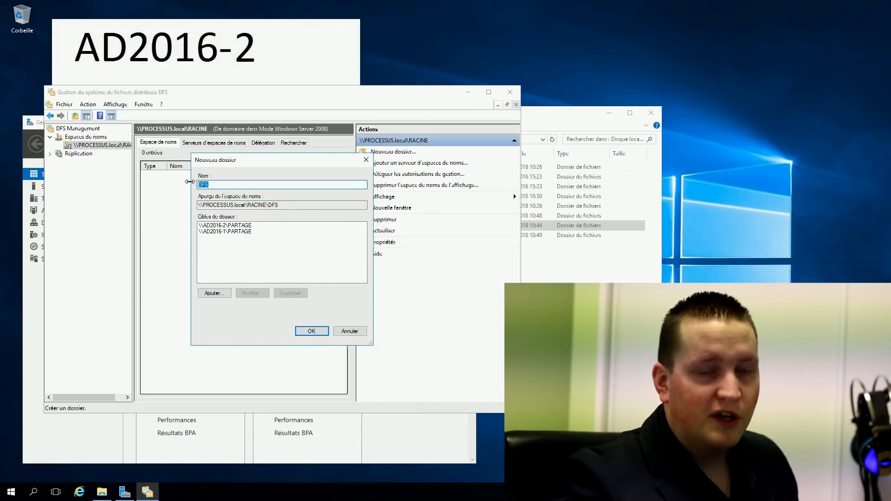
left_click(321, 331)
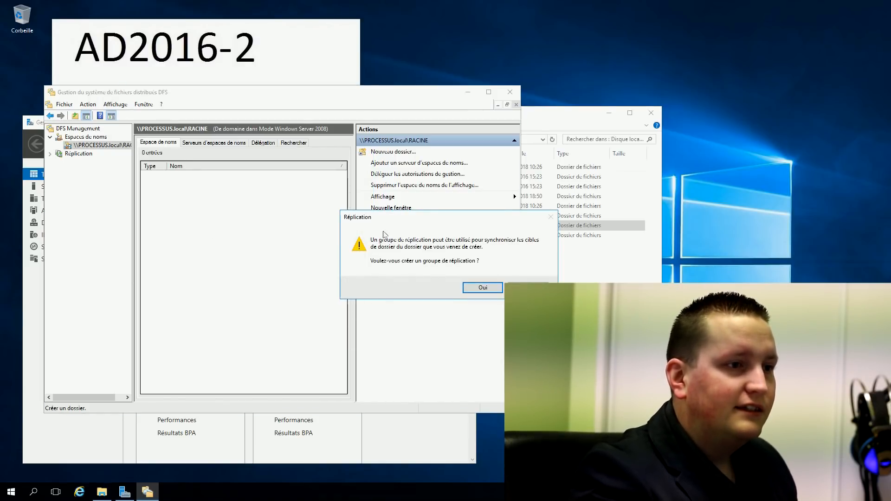
left_click_drag(379, 214, 254, 215)
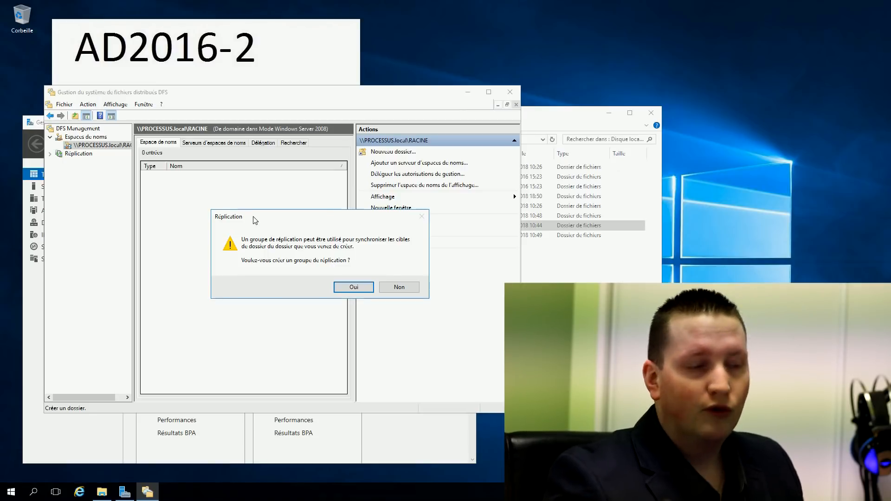
left_click(354, 287)
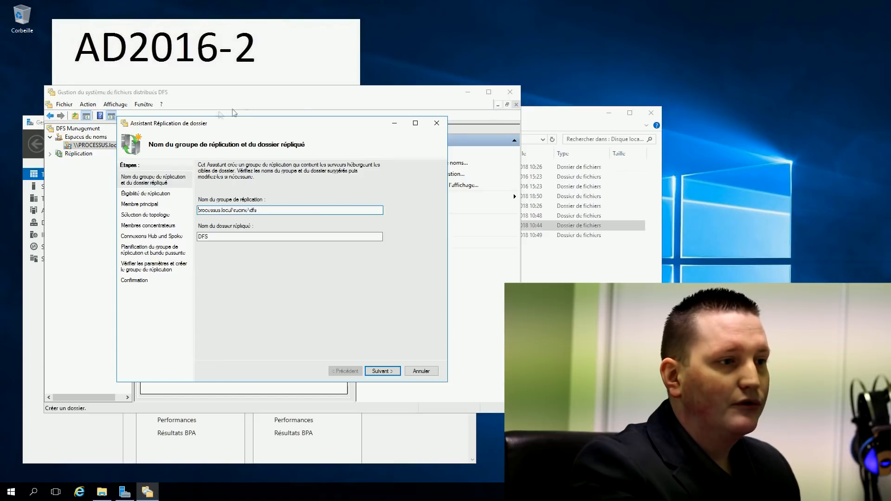
Keep the suggested replication group and replicated folder names, accept both eligible targets, and choose AD2016-1 as the primary member.
double_click(275, 210)
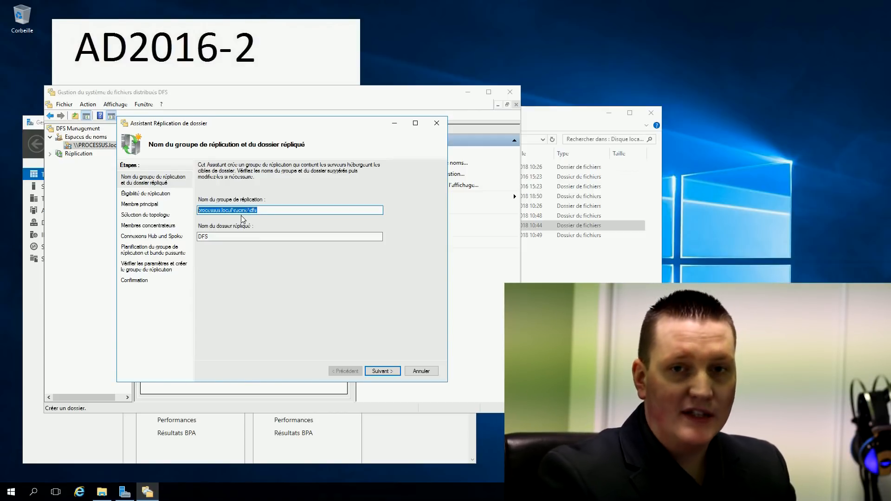
left_click(389, 375)
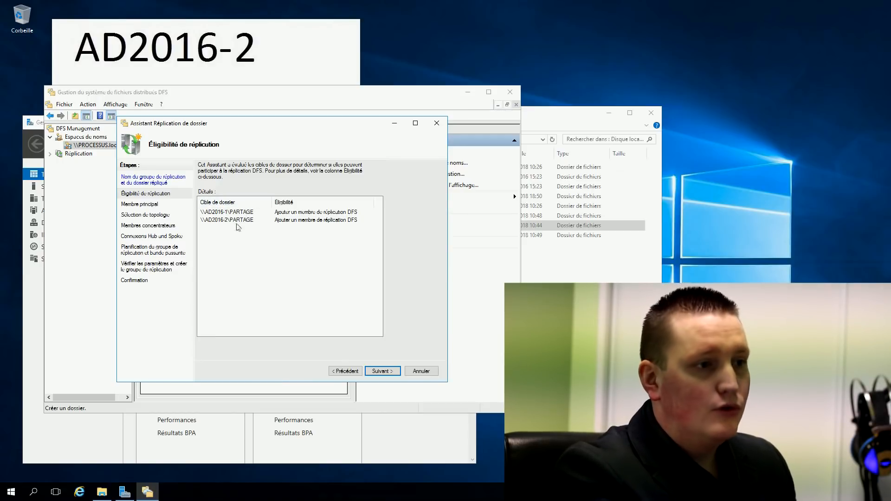
left_click(383, 371)
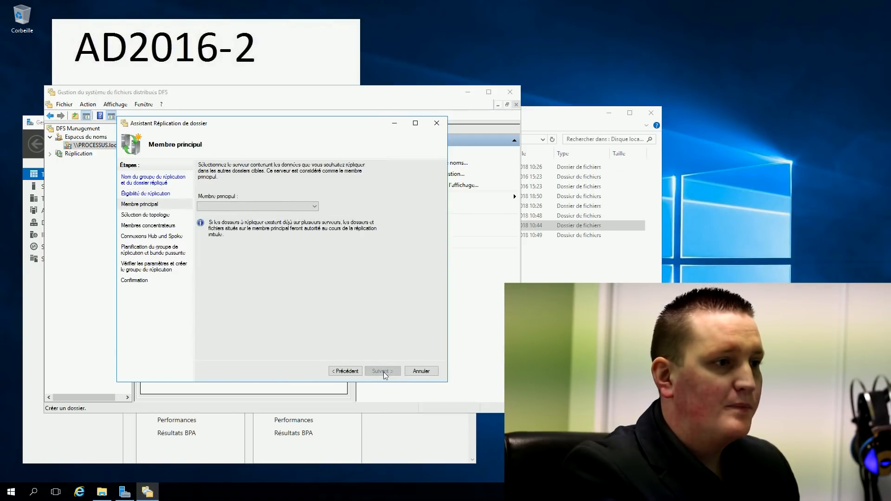
left_click(267, 207)
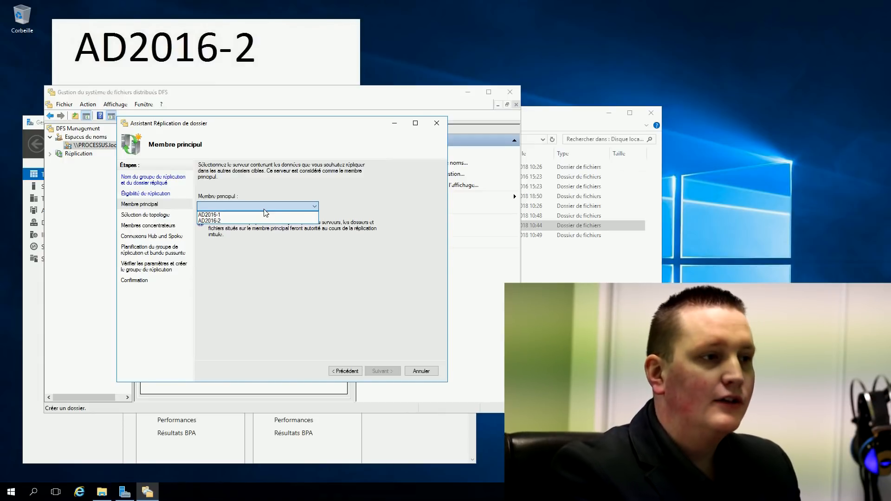
left_click(239, 215)
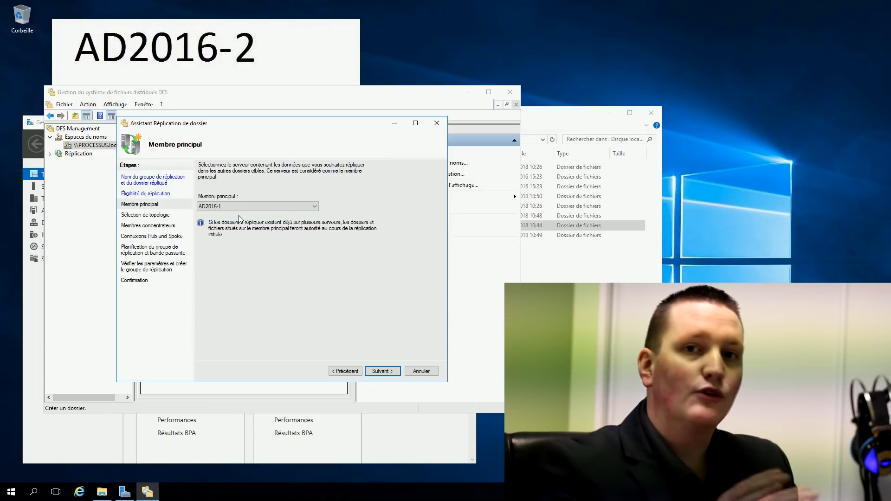
left_click(391, 372)
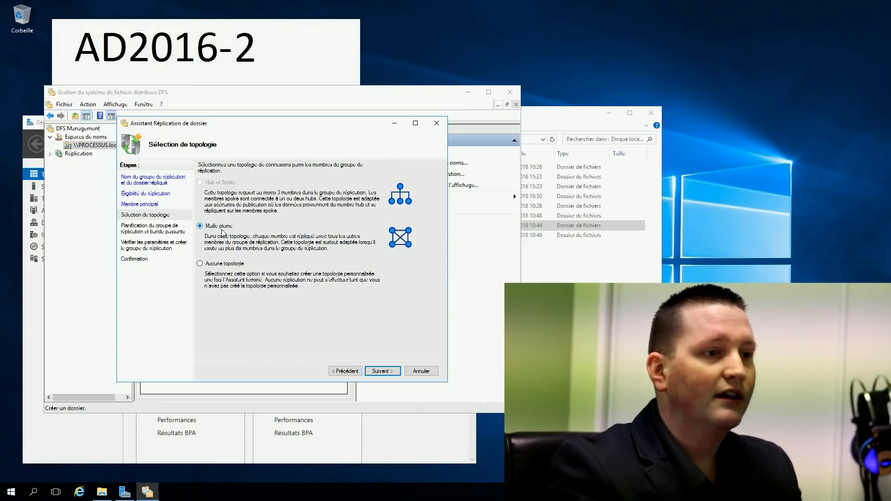
Keep the full mesh topology and set continuous replication with a bandwidth of 256 Mbits/s.
left_click(382, 371)
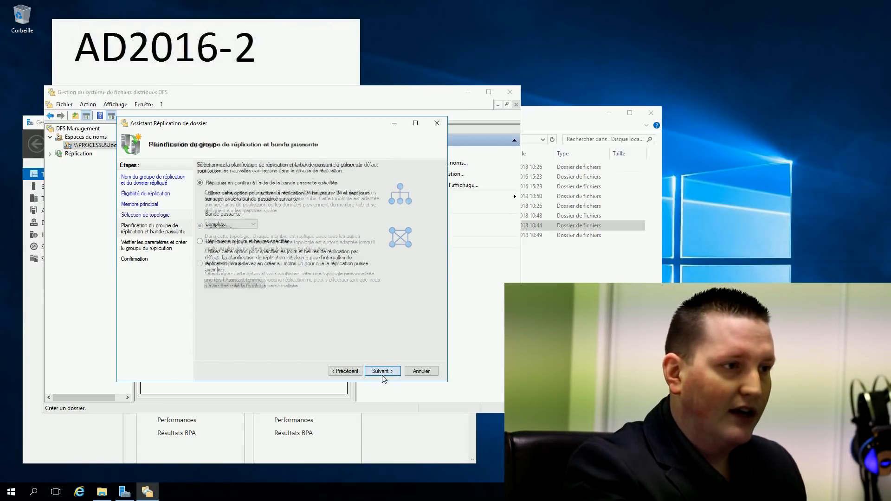
left_click(240, 224)
left_click(241, 224)
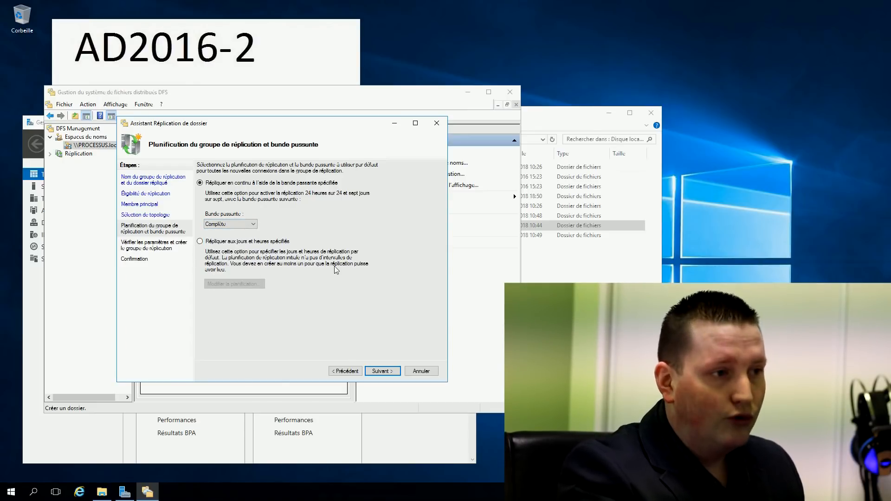
left_click(248, 227)
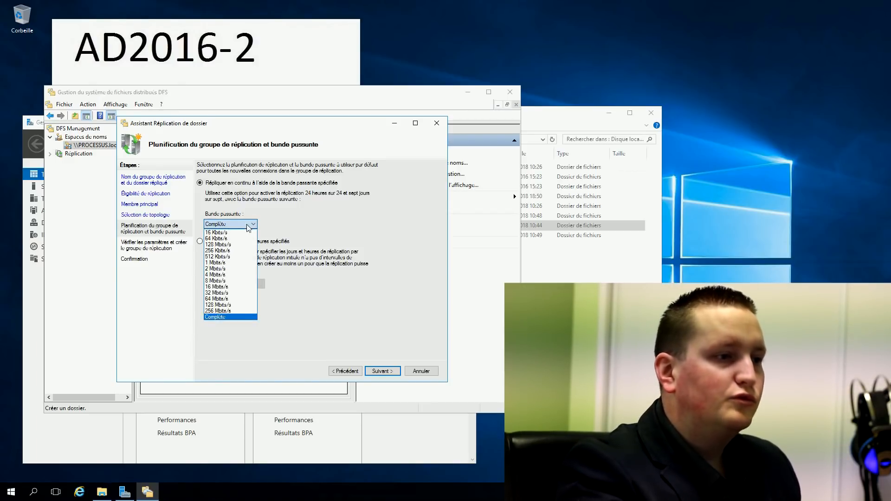
left_click(227, 311)
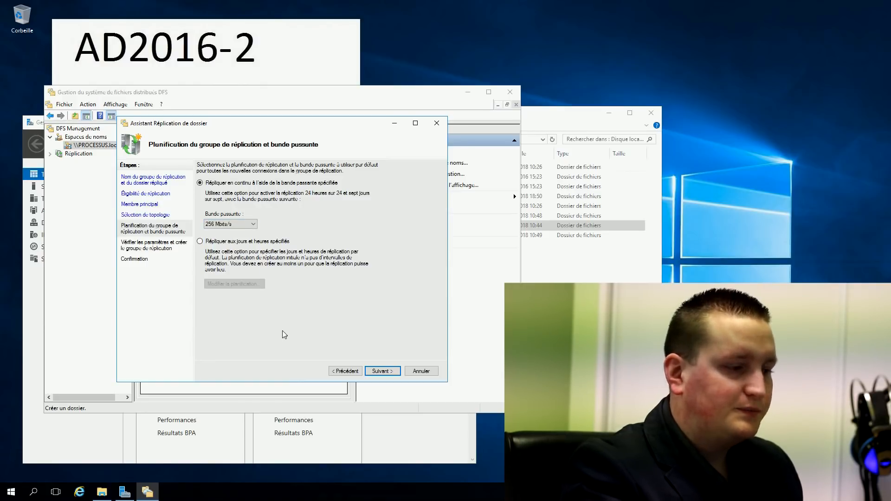
Create the replication group with the chosen settings and finish the folder replication wizard.
left_click(380, 371)
left_click(383, 372)
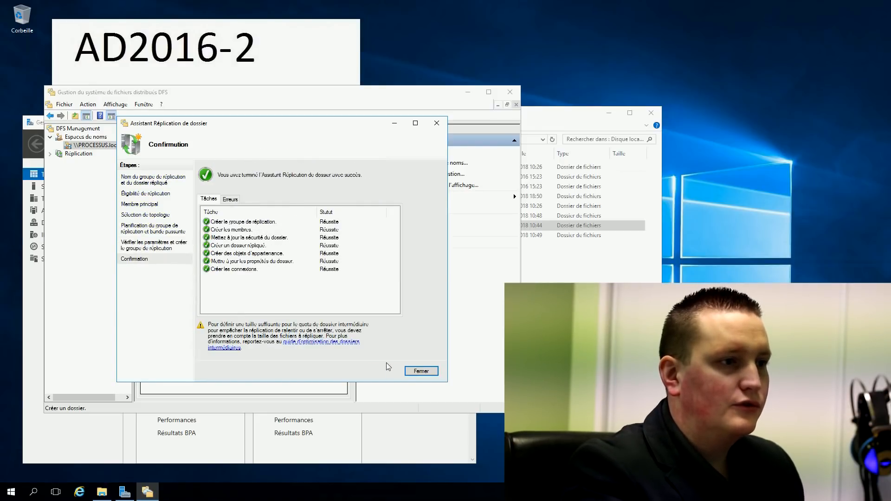
left_click(420, 373)
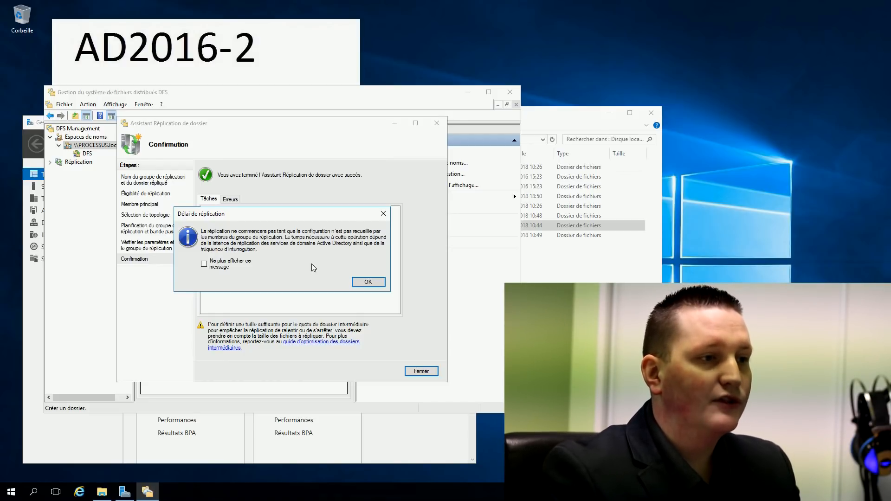
left_click(367, 282)
Examine the memberships of the processus.local\racine\dfs replication group, selecting the AD2016-2 member.
left_click(65, 162)
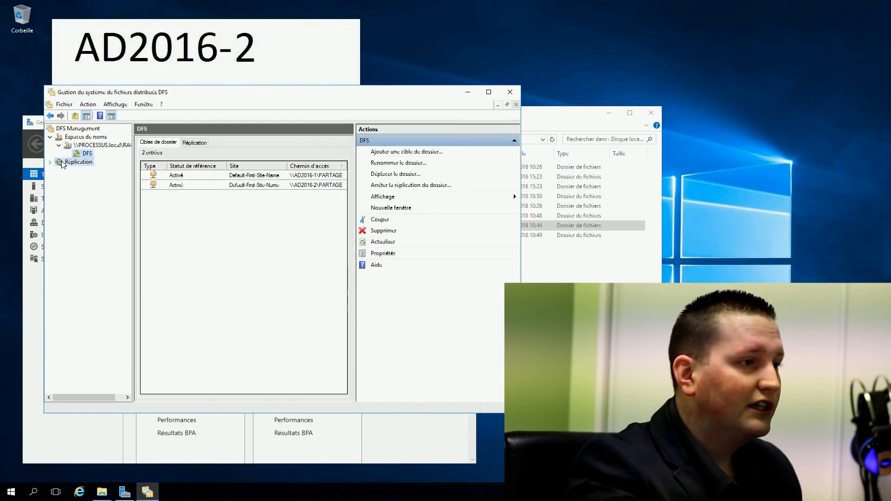
left_click(49, 162)
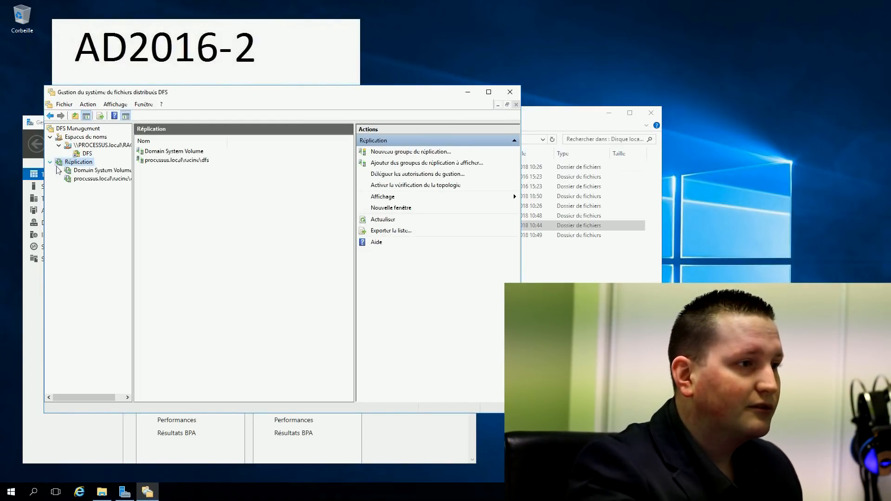
left_click(96, 180)
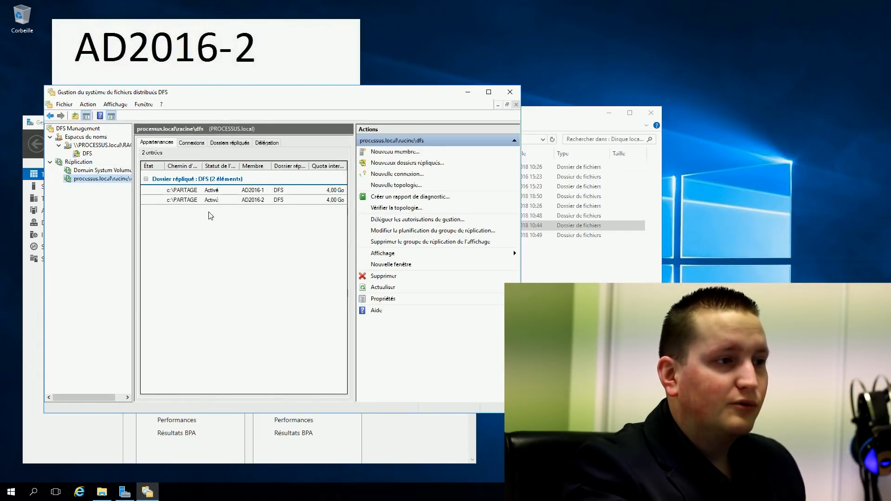
left_click(180, 201)
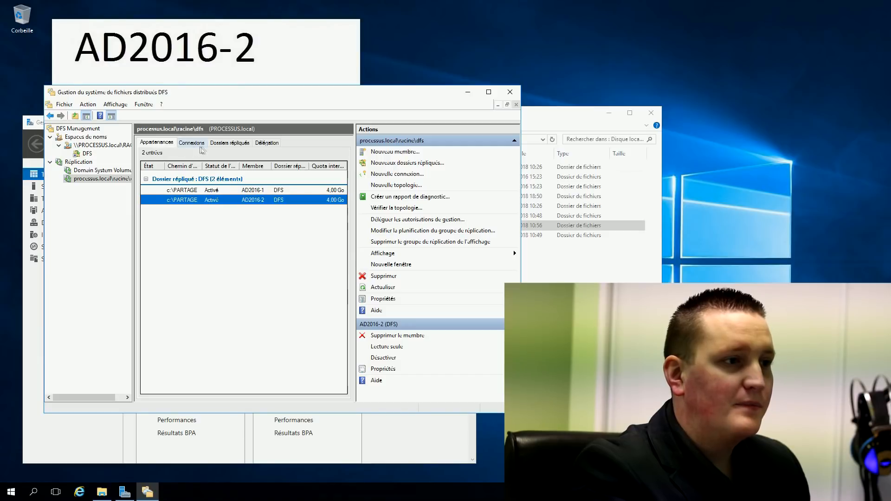
Examine the replicated folders of the processus.local\racine\dfs replication group, selecting the DFS entry.
left_click(229, 143)
left_click(271, 177)
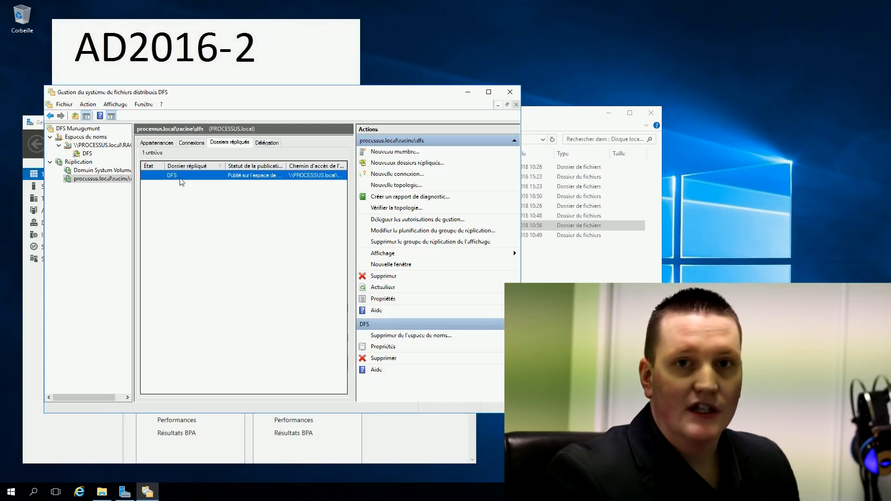
left_click(236, 291)
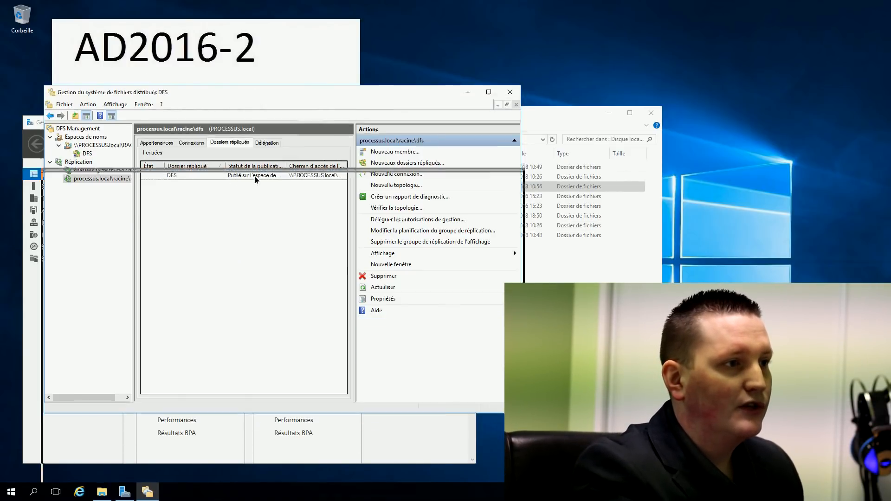
Browse to C:\PARTAGE on AD2016-2 and read the content of the données text document, closing it without changes.
left_click_drag(267, 98, 269, 186)
left_click_drag(408, 111, 241, 182)
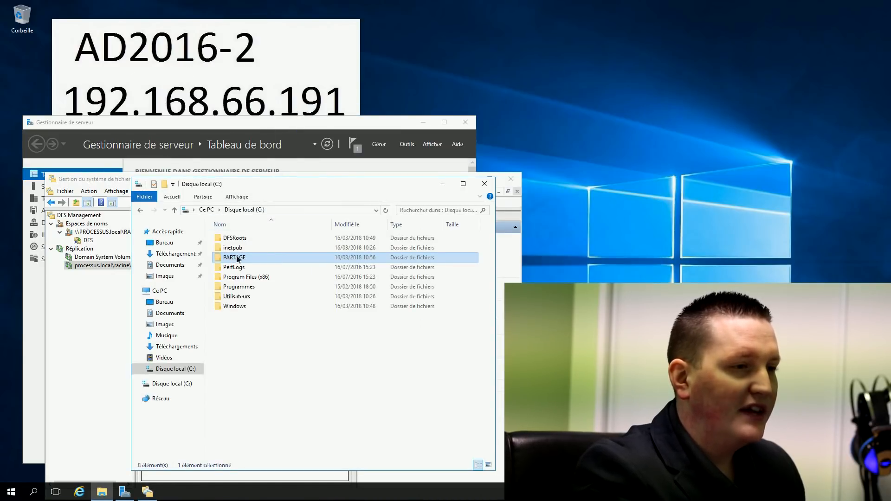
double_click(237, 259)
left_click(234, 242)
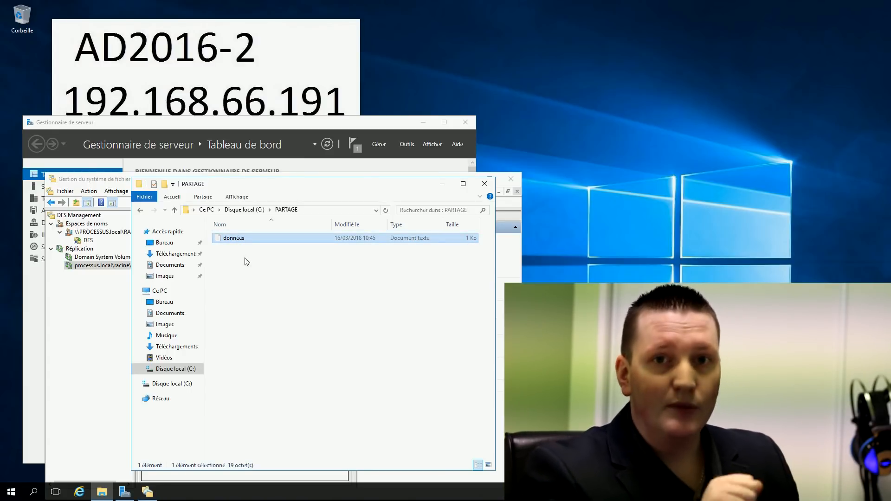
key("Return")
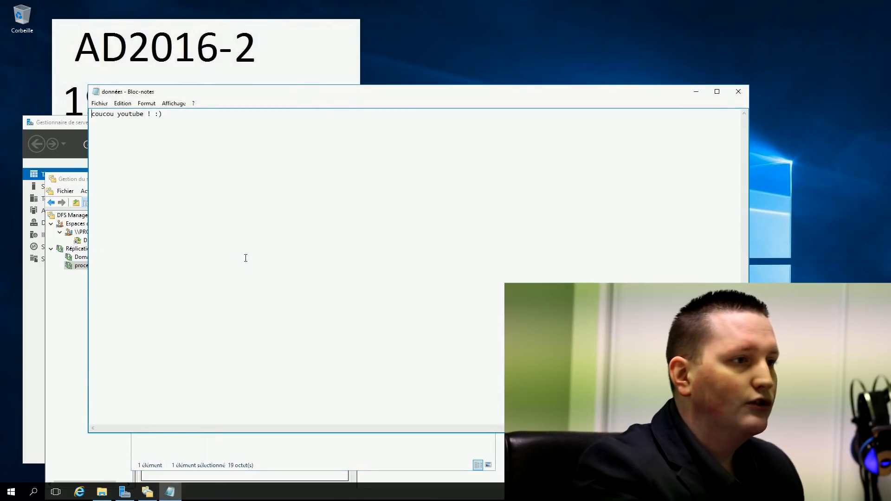
key("ctrl+a")
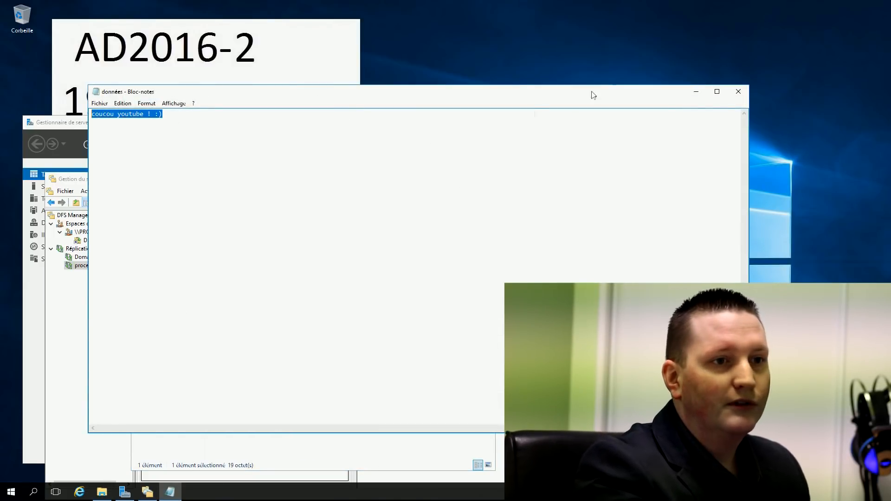
left_click(739, 91)
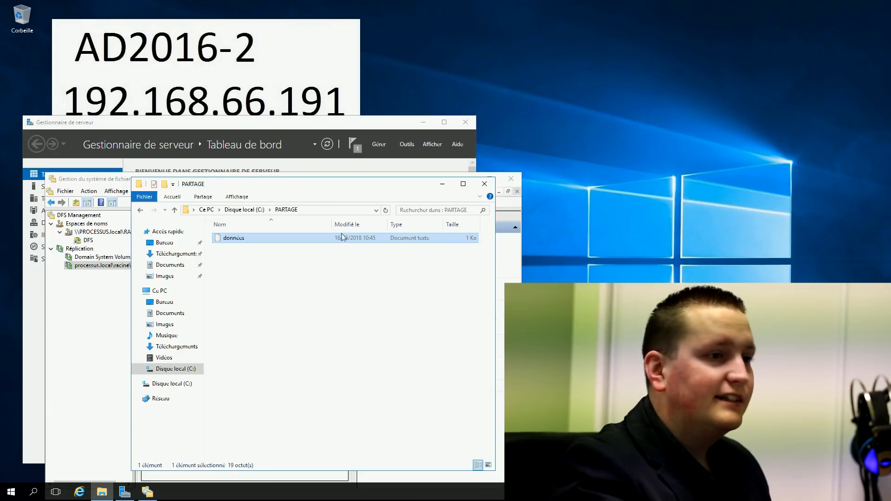
Browse to the network path \\processus.local\racine and check the données document inside its DFS folder.
left_click(325, 211)
type("\\\\processu")
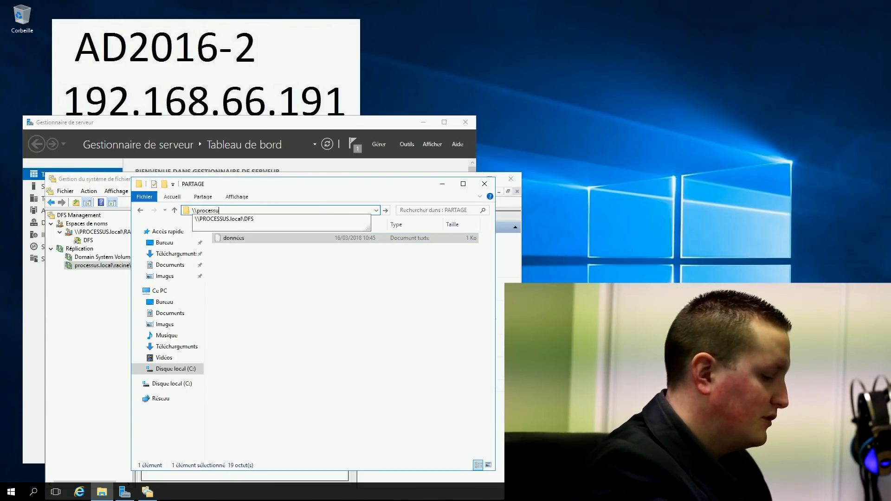
type("s.local\\racine")
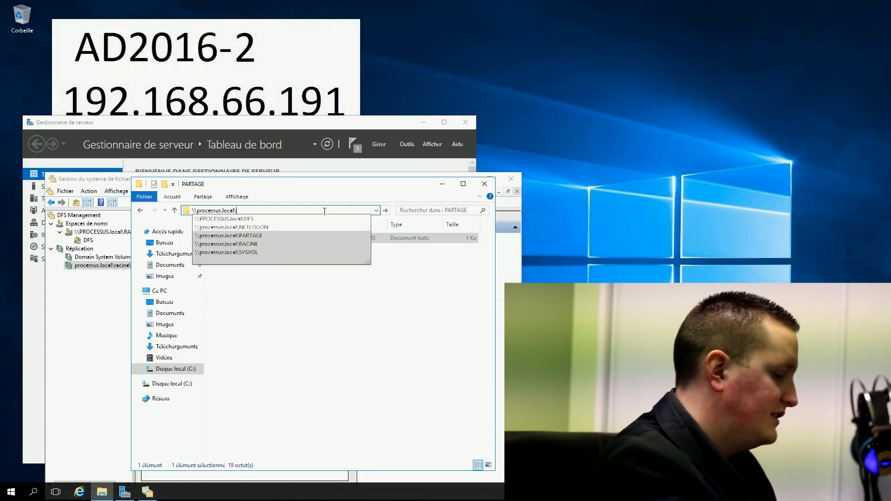
key("Return")
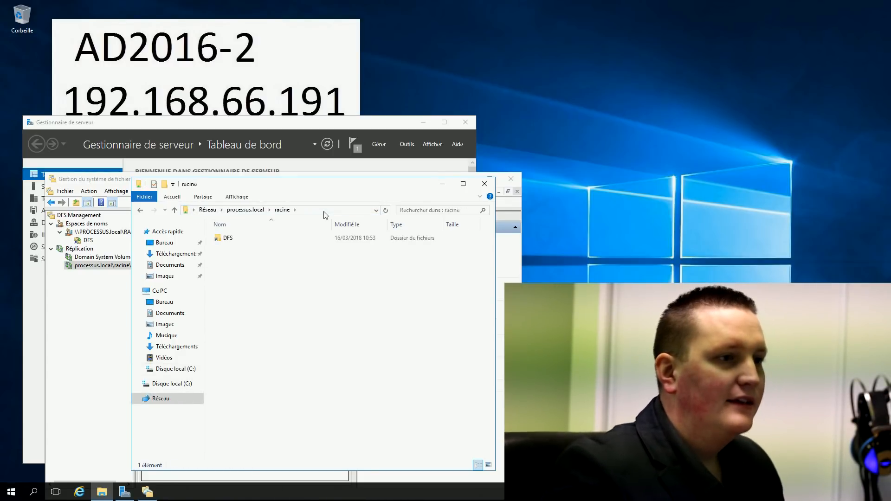
left_click(230, 241)
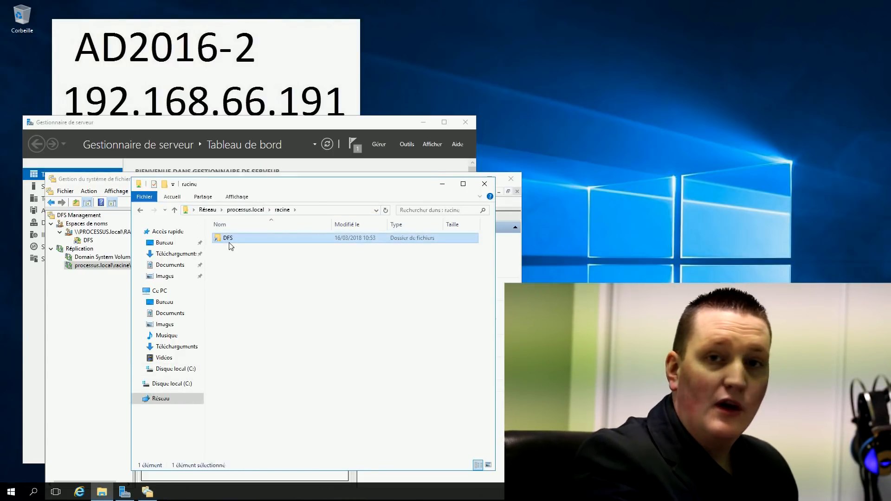
double_click(229, 240)
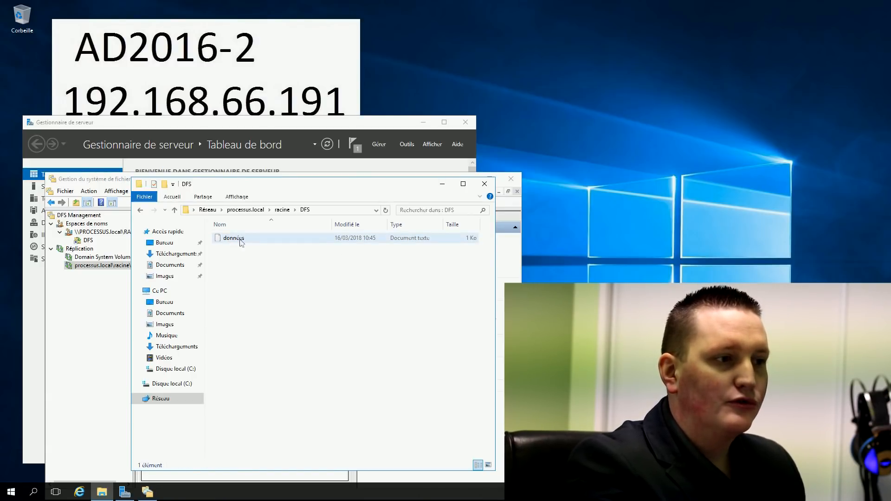
left_click(240, 240)
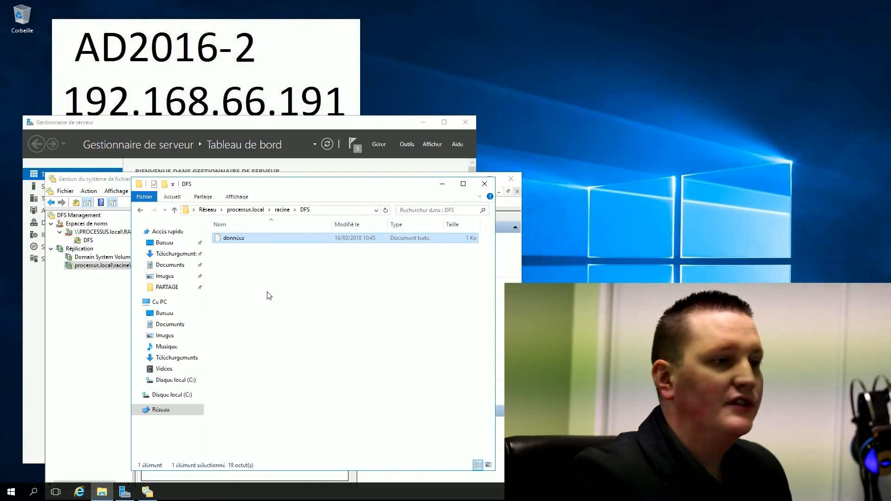
Try to create a new folder inside \\processus.local\racine\DFS.
right_click(269, 295)
mouse_move(366, 393)
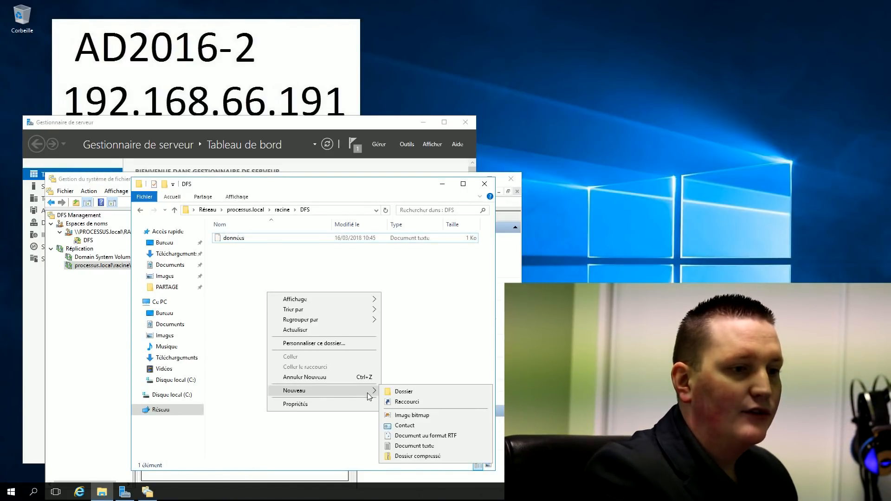
left_click(402, 396)
left_click_drag(407, 197, 300, 168)
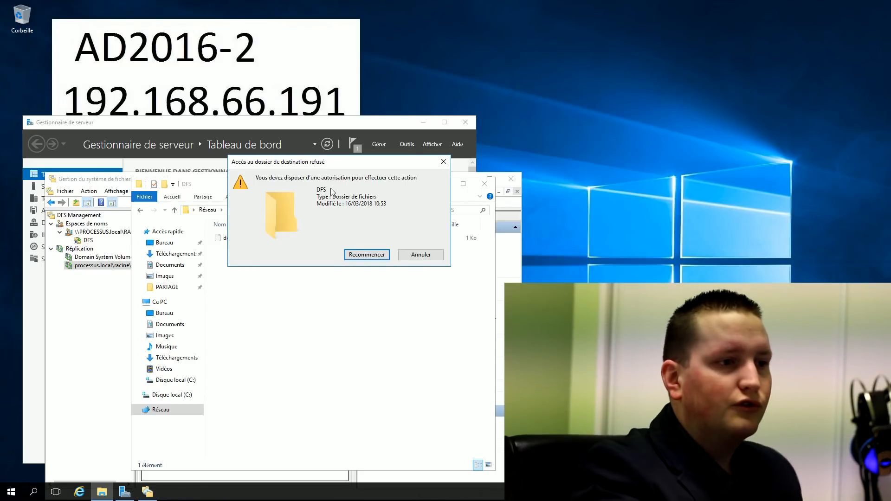
left_click(430, 256)
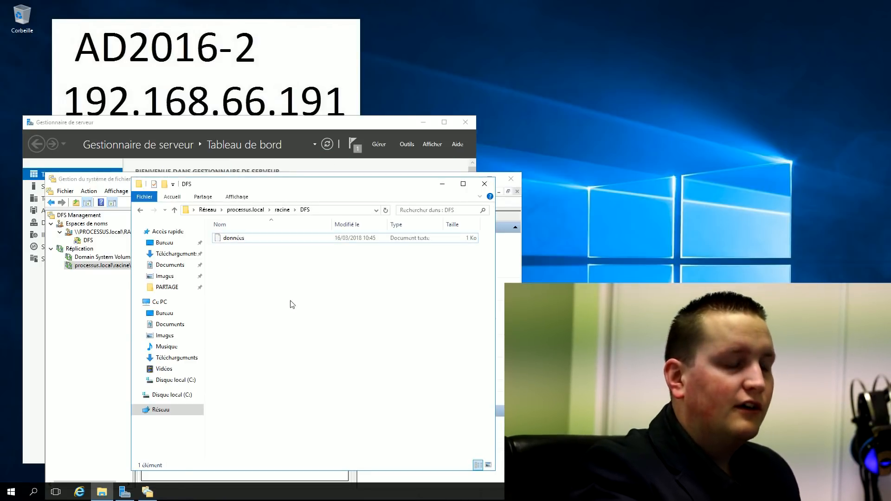
Allow full control (Contrôle total) for Tout le monde in the share permissions of the DFS folder target \\AD2016-1\PARTAGE.
left_click(75, 266)
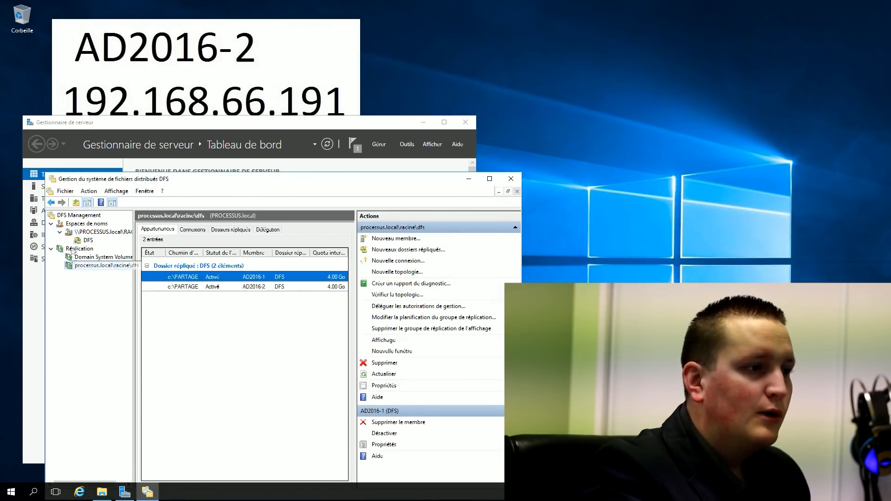
left_click(84, 243)
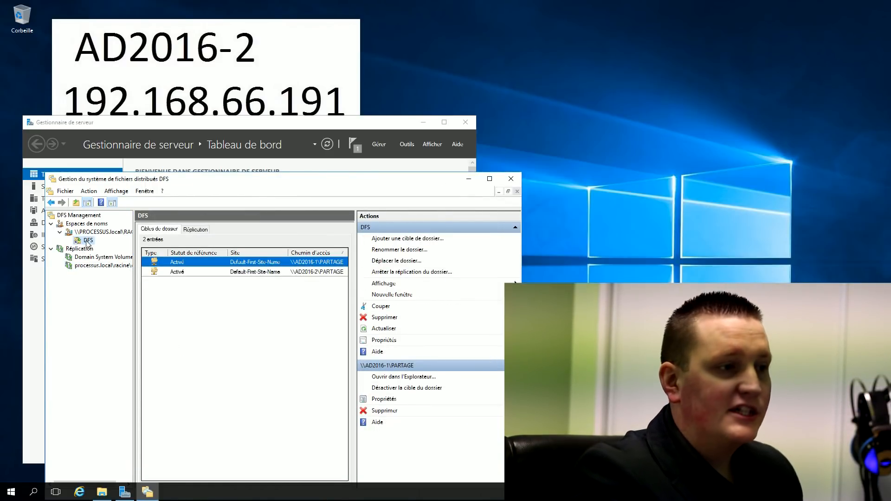
right_click(193, 267)
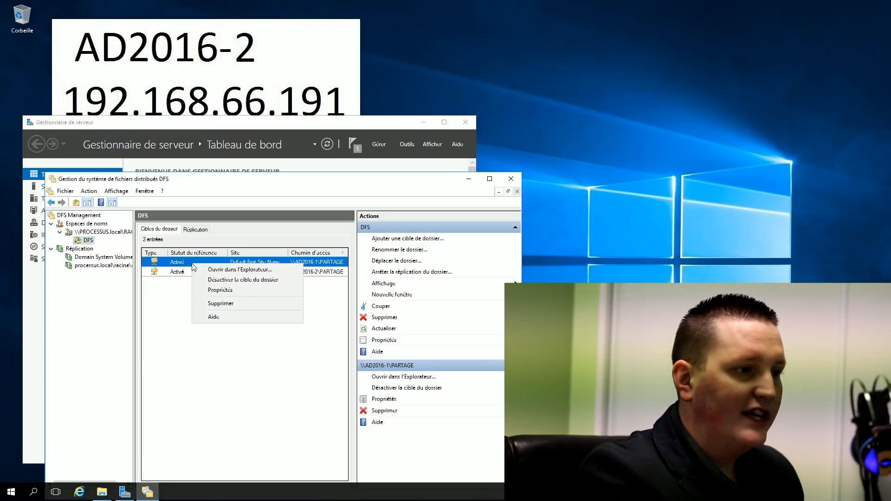
left_click(231, 294)
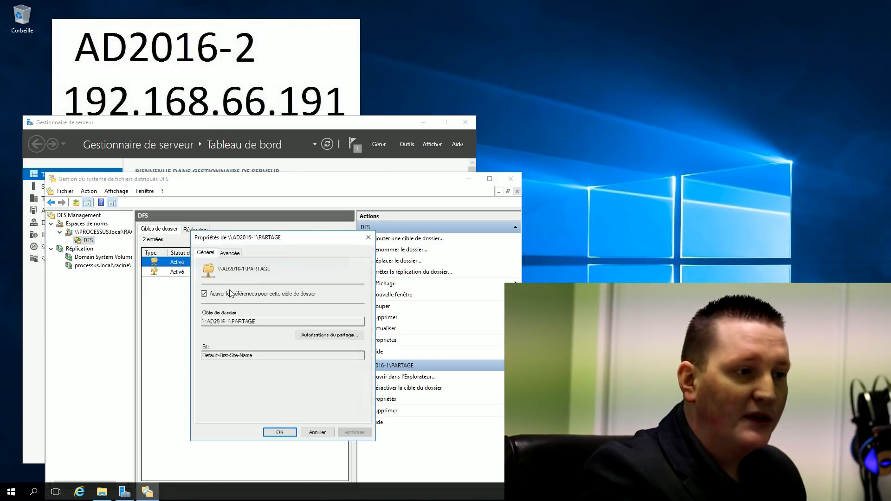
left_click(338, 335)
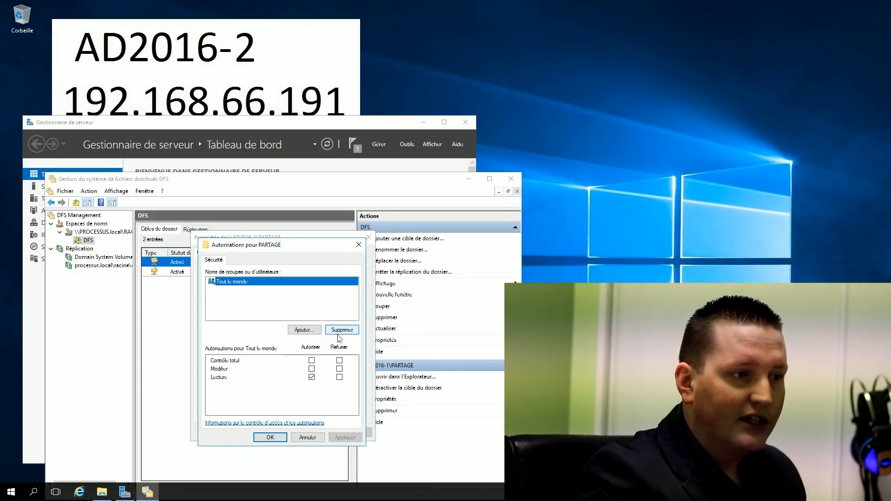
left_click(311, 361)
left_click(345, 438)
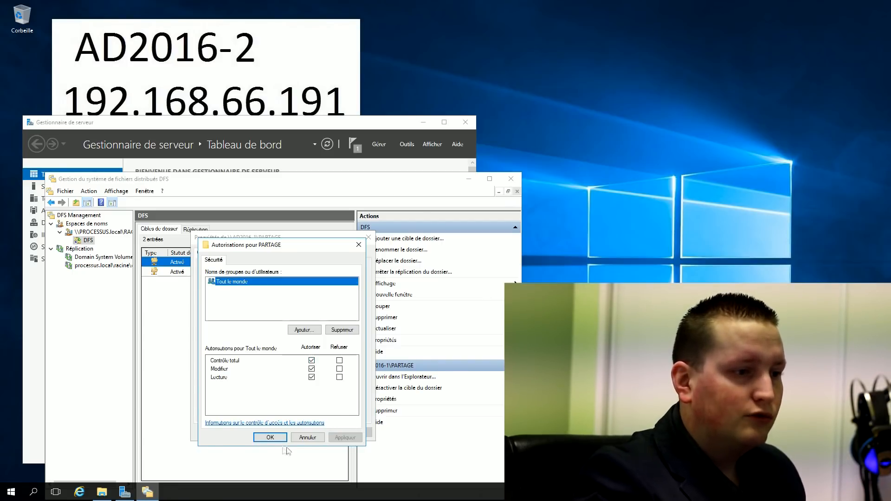
left_click(271, 438)
left_click(280, 432)
Allow full control (Contrôle total) for Tout le monde in the share permissions of the DFS folder target \\AD2016-2\PARTAGE.
right_click(190, 272)
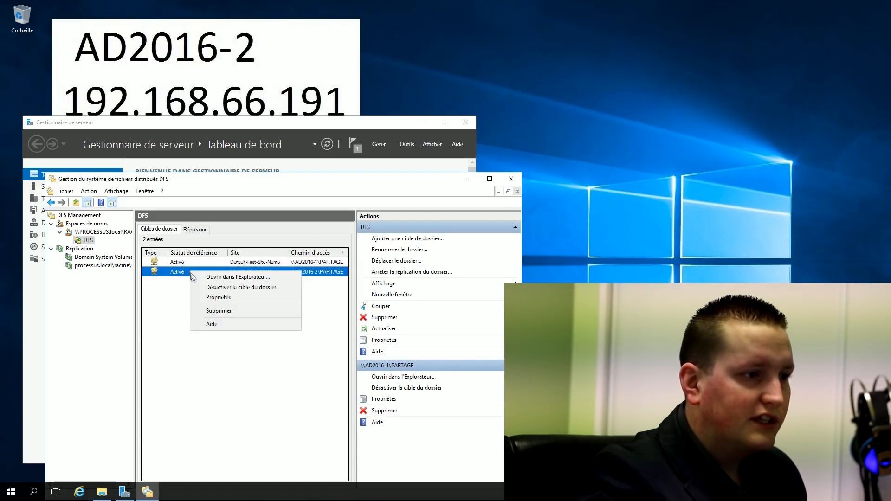
left_click(228, 301)
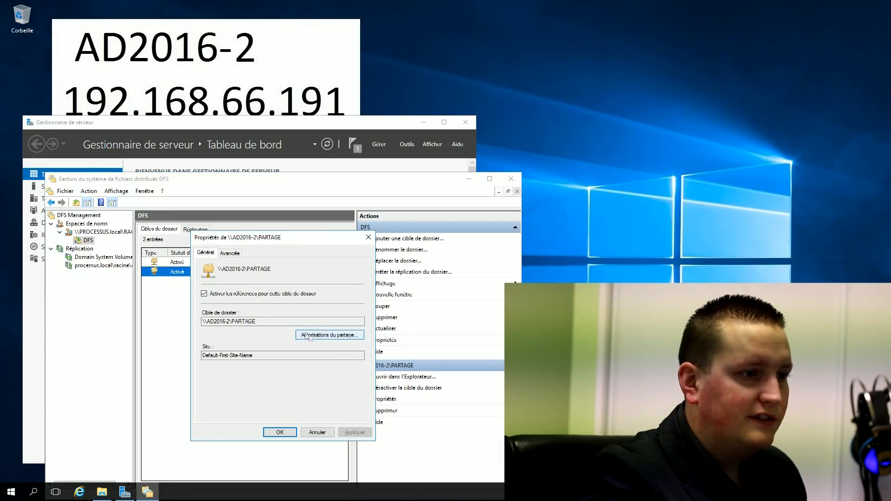
left_click(292, 335)
left_click(311, 360)
left_click(345, 438)
left_click(279, 438)
left_click(280, 433)
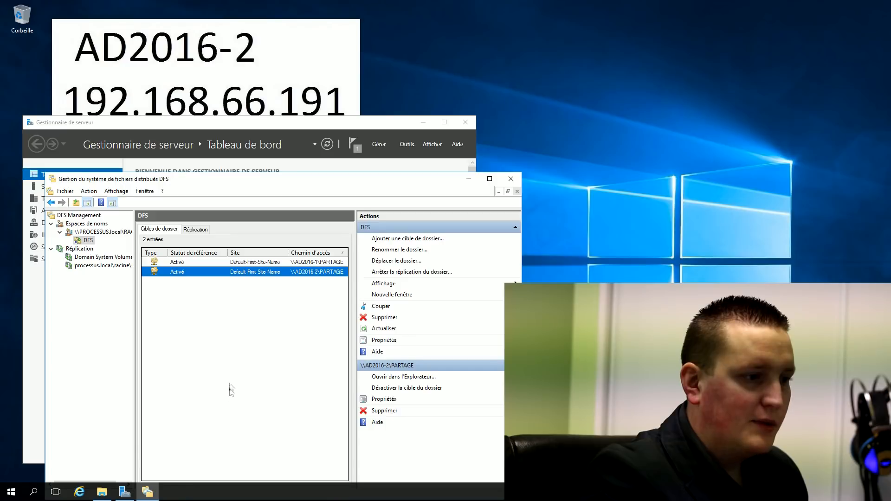
Create a folder named test inside \\processus.local\racine\DFS.
left_click(104, 493)
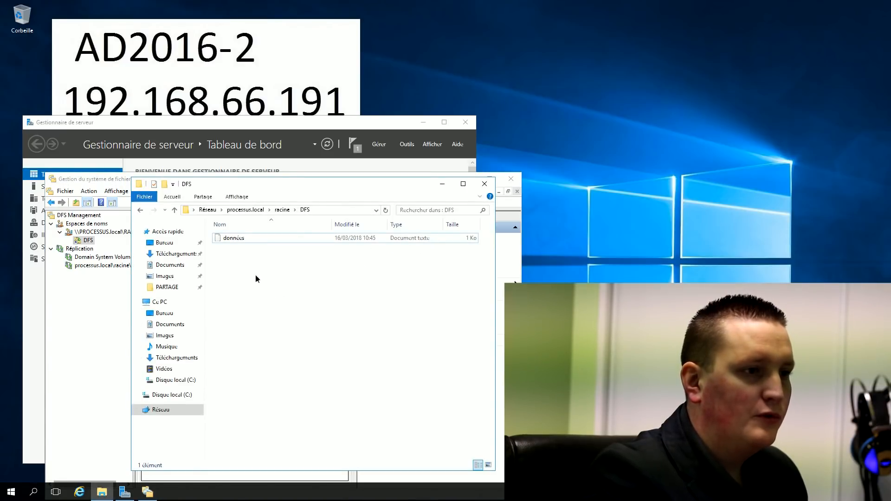
right_click(251, 318)
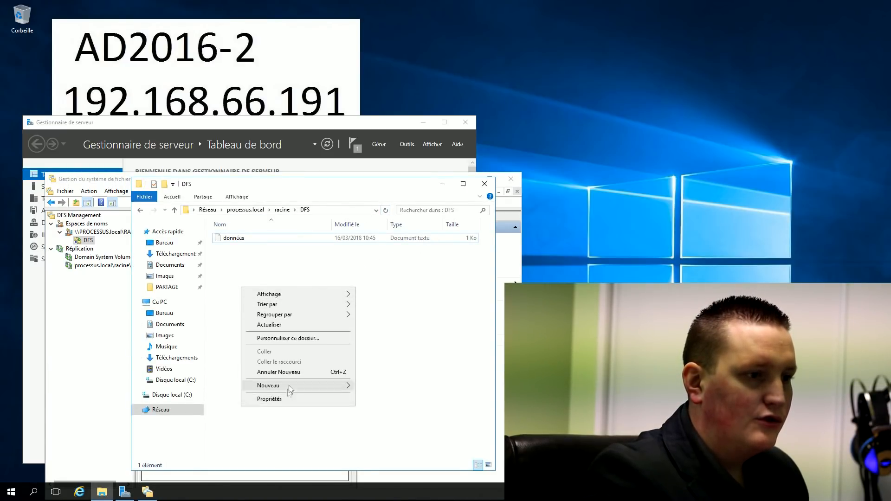
mouse_move(293, 388)
left_click(367, 388)
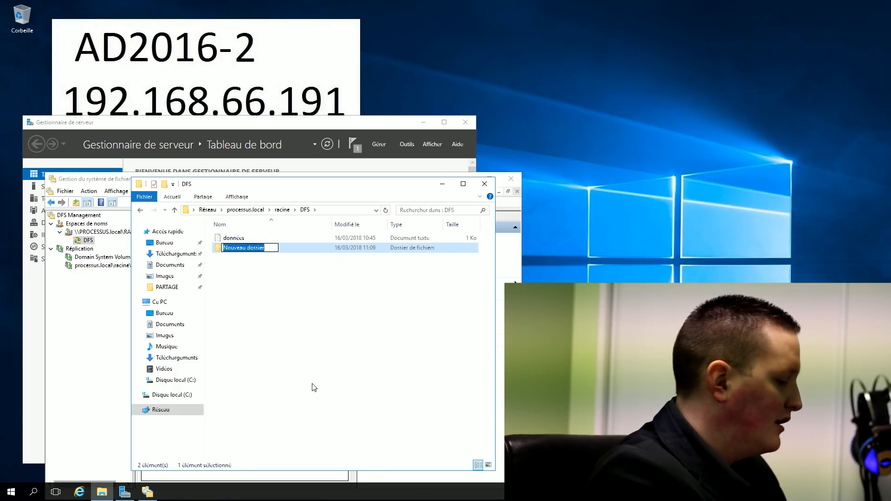
type("tes")
key("Return")
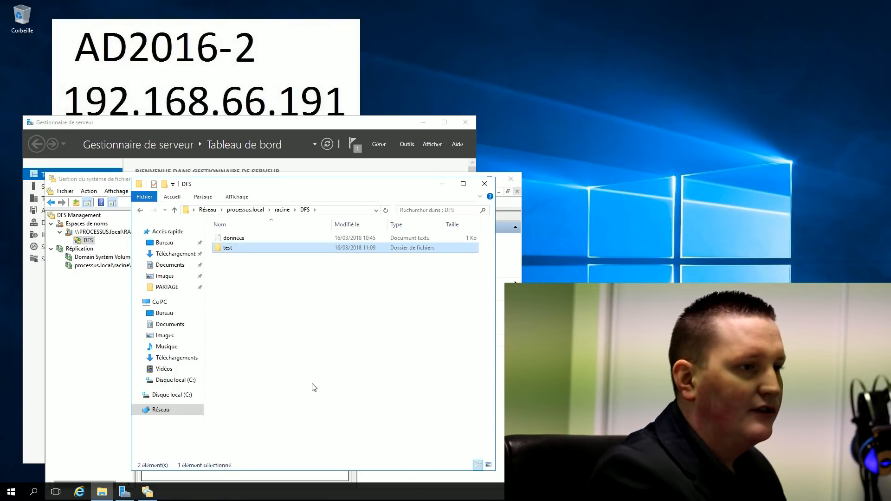
Create a text document named test inside the test folder of the DFS namespace.
key("Return")
right_click(311, 377)
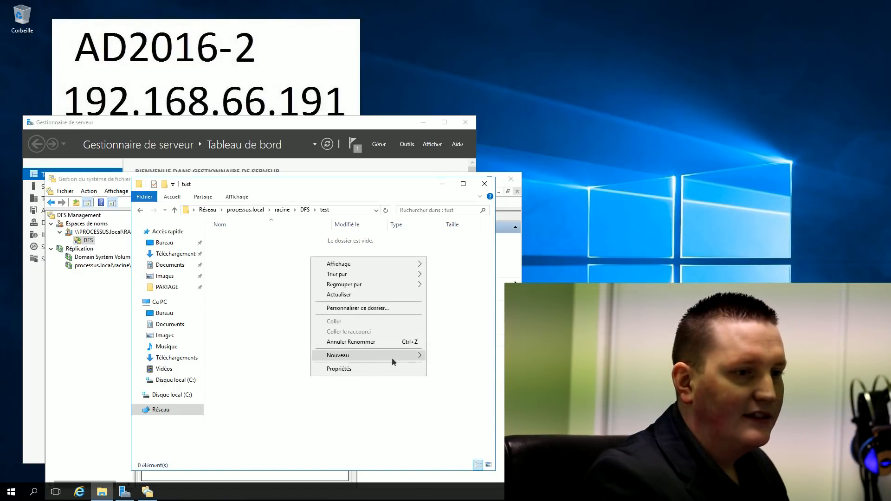
mouse_move(390, 356)
left_click(458, 411)
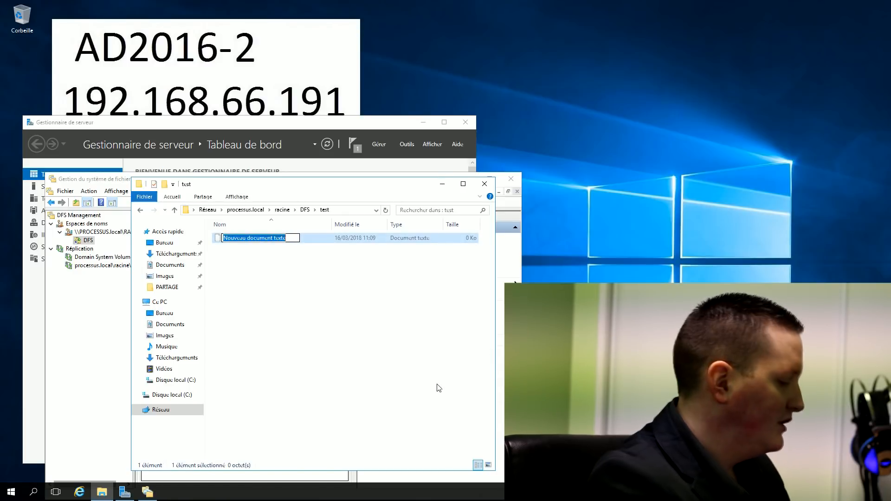
type("test")
key("Return")
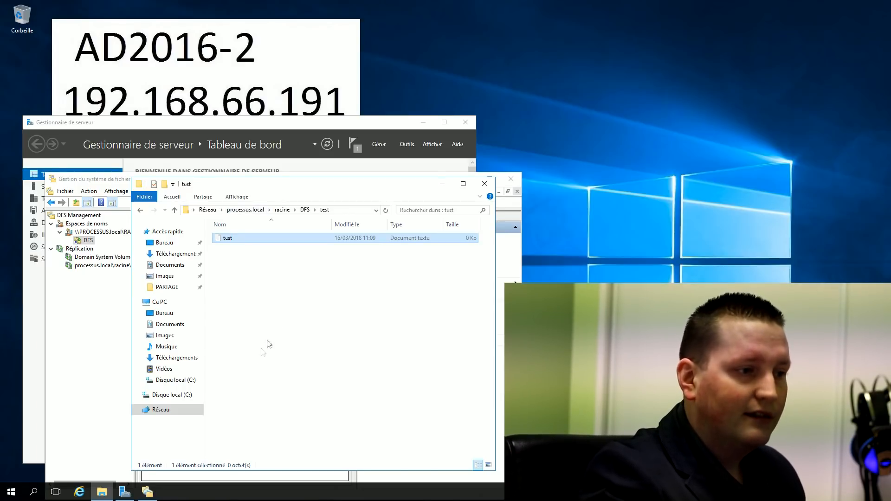
Check the test folder and its text document in the local C:\PARTAGE folder on AD2016-2.
left_click(170, 381)
double_click(238, 257)
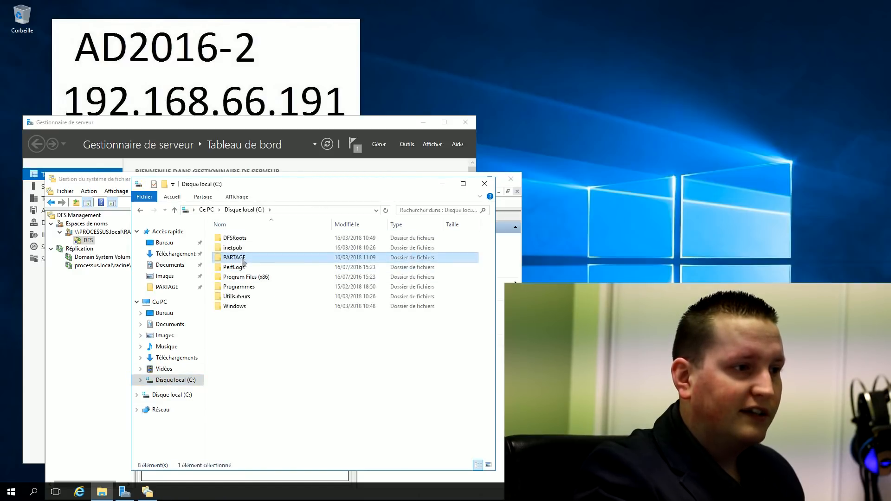
left_click(248, 240)
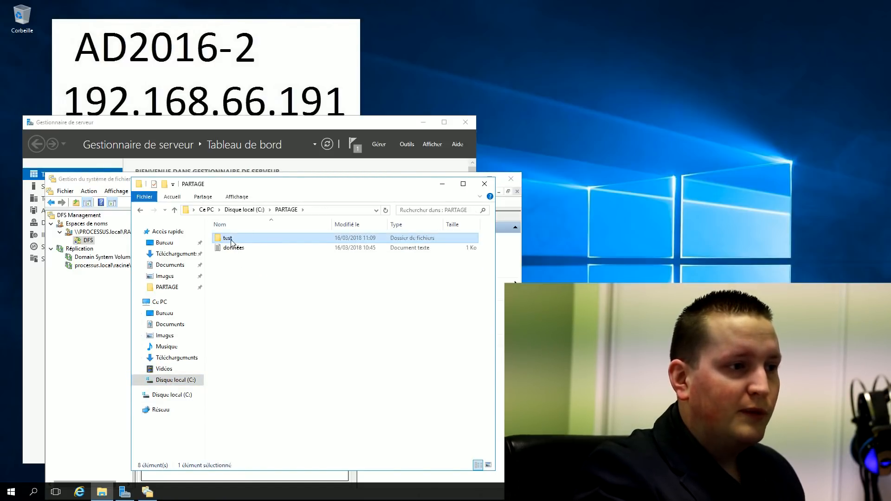
double_click(231, 241)
left_click(232, 241)
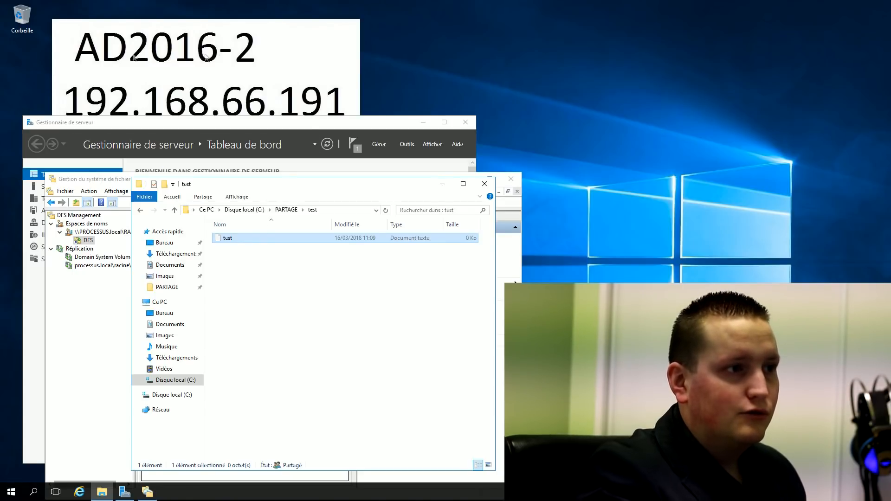
Switch to the AD2016-1 remote desktop session and check the test folder and its text document in the local C:\PARTAGE folder.
double_click(416, 5)
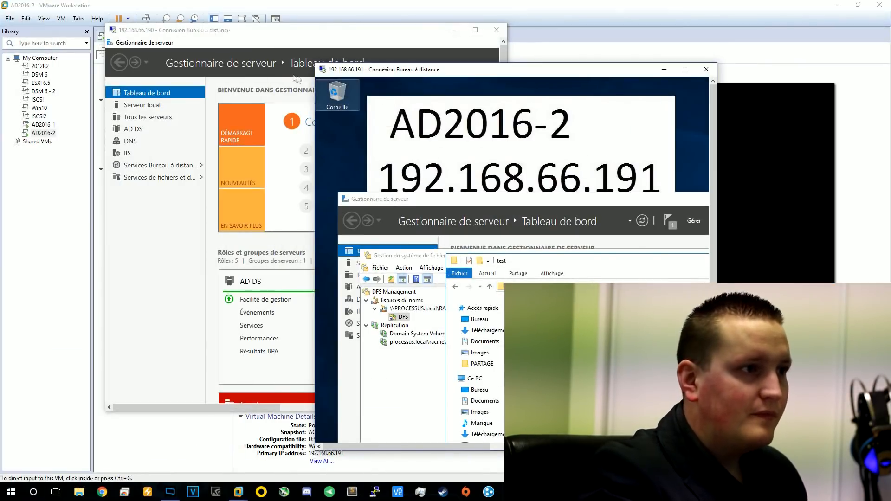
double_click(223, 33)
left_click_drag(147, 4, 351, 203)
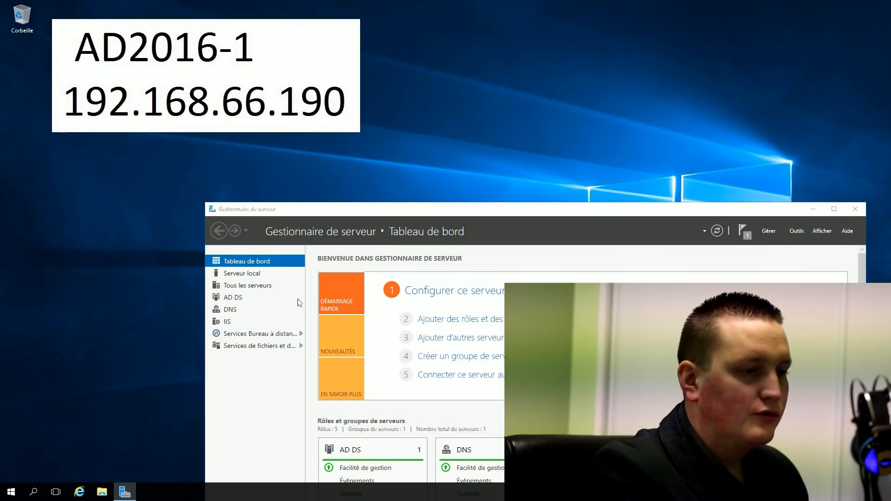
key("super+e")
double_click(228, 274)
left_click(202, 221)
double_click(203, 221)
left_click(234, 204)
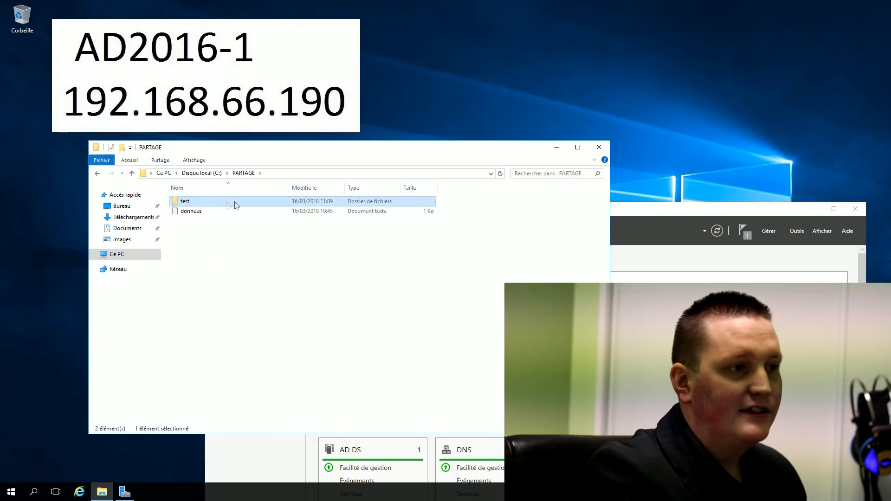
double_click(192, 205)
left_click(189, 204)
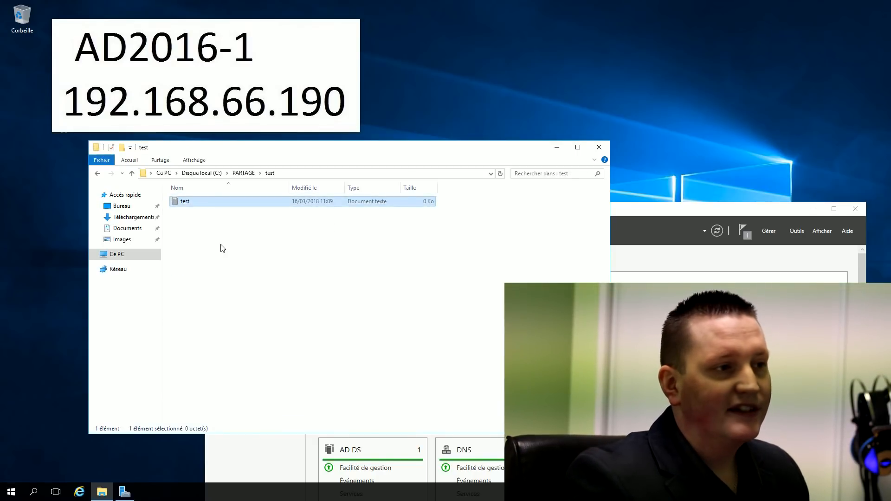